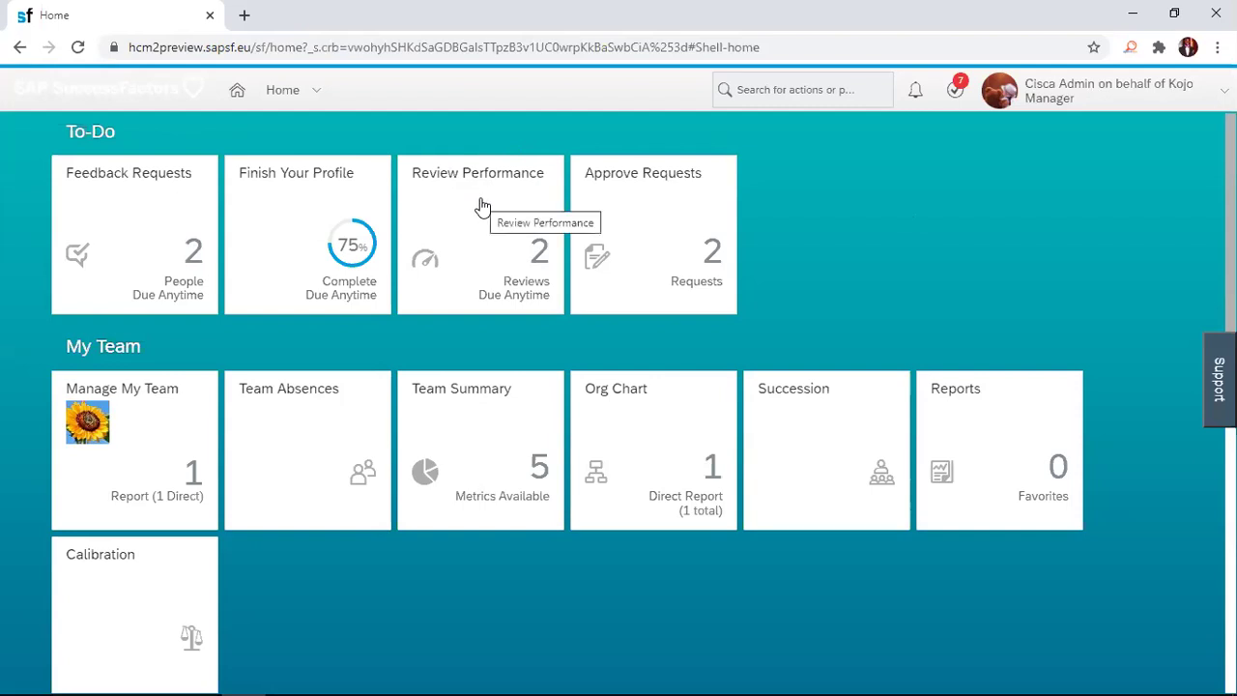
Open the direct report's Manager Review from the Review Performance to-do.
{"action": "left_click", "coordinate": [481, 206]}
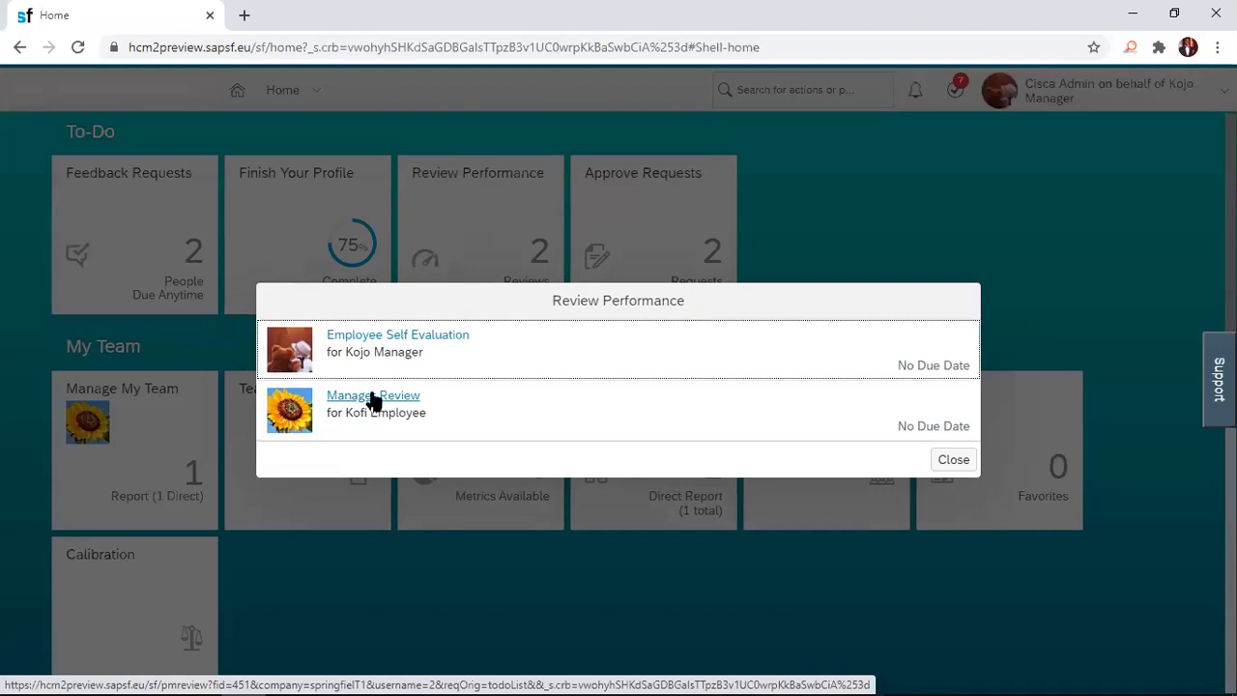
{"action": "left_click", "coordinate": [371, 400]}
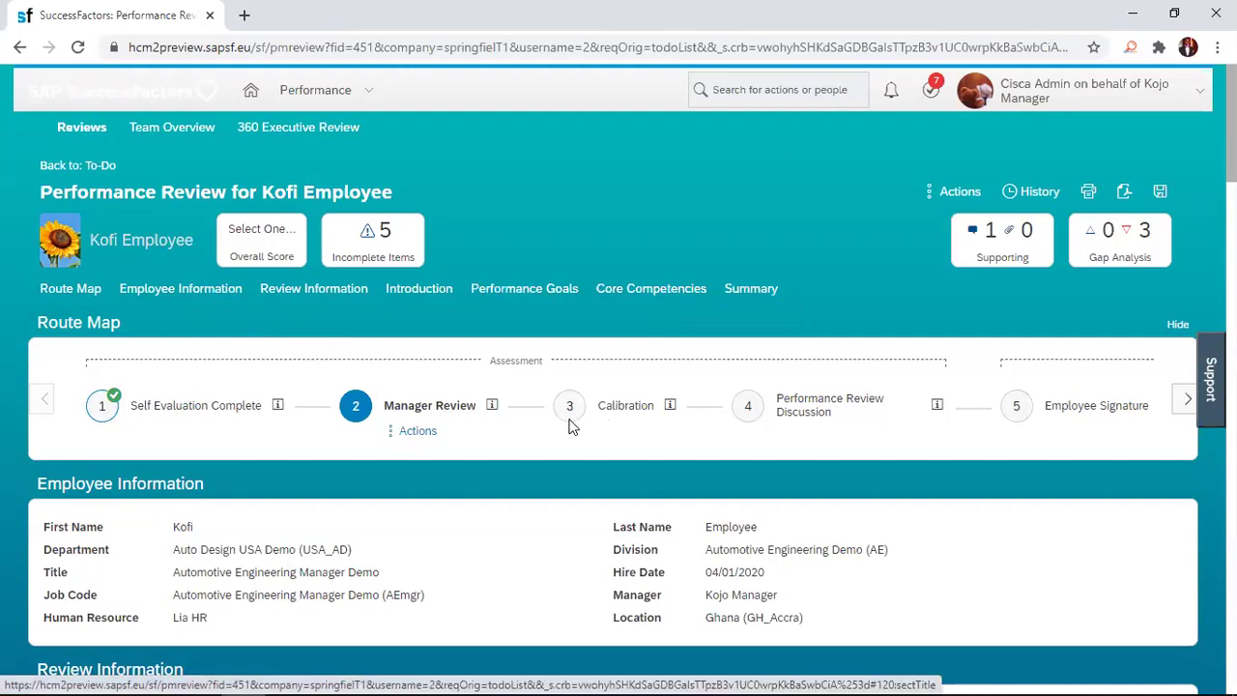
Set the manager rating for goal 1.1, Increase profitability by 50% by the end of the year, to Exceeds Expectations.
{"action": "scroll", "coordinate": [570, 425], "scroll_direction": "down", "scroll_amount": 1}
{"action": "scroll", "coordinate": [570, 425], "scroll_direction": "down", "scroll_amount": 1}
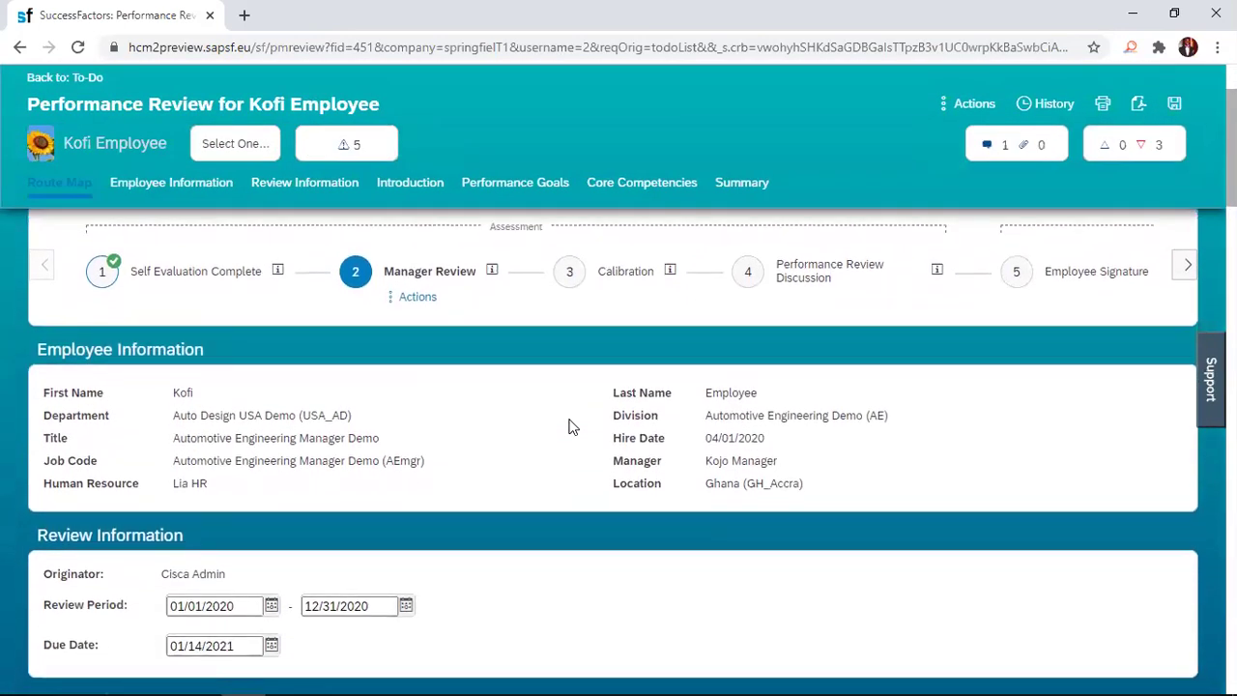
{"action": "scroll", "coordinate": [570, 426], "scroll_direction": "down", "scroll_amount": 4}
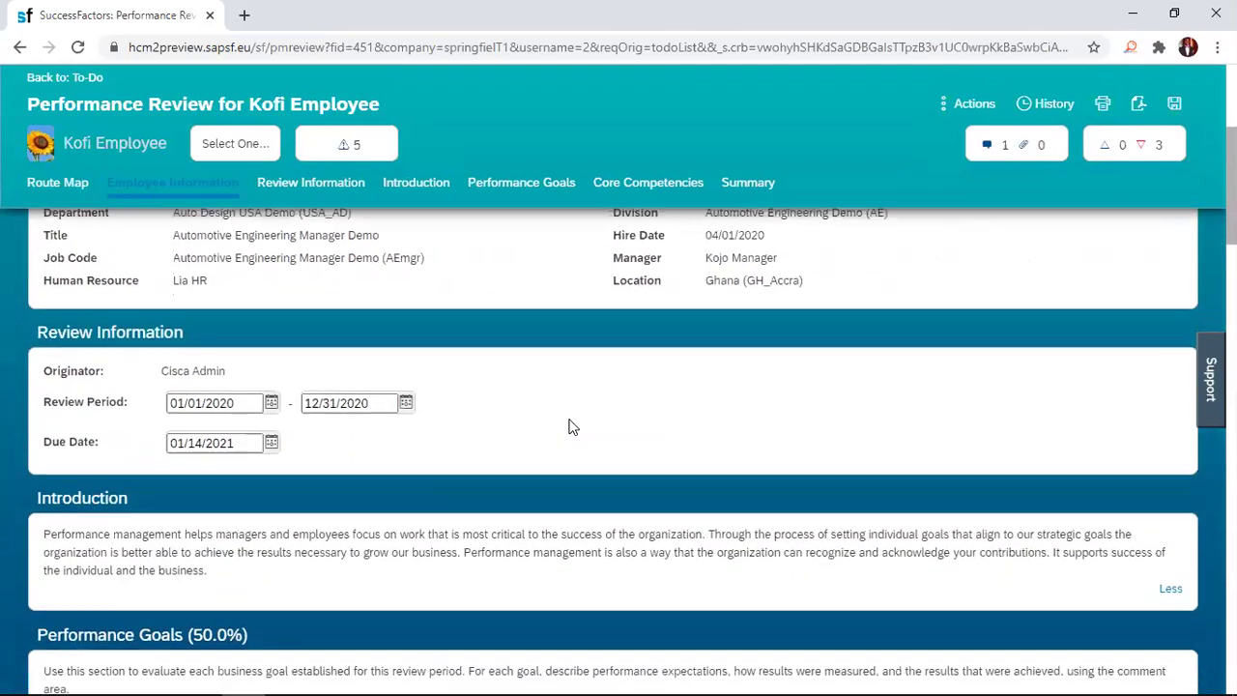
{"action": "scroll", "coordinate": [570, 426], "scroll_direction": "down", "scroll_amount": 1}
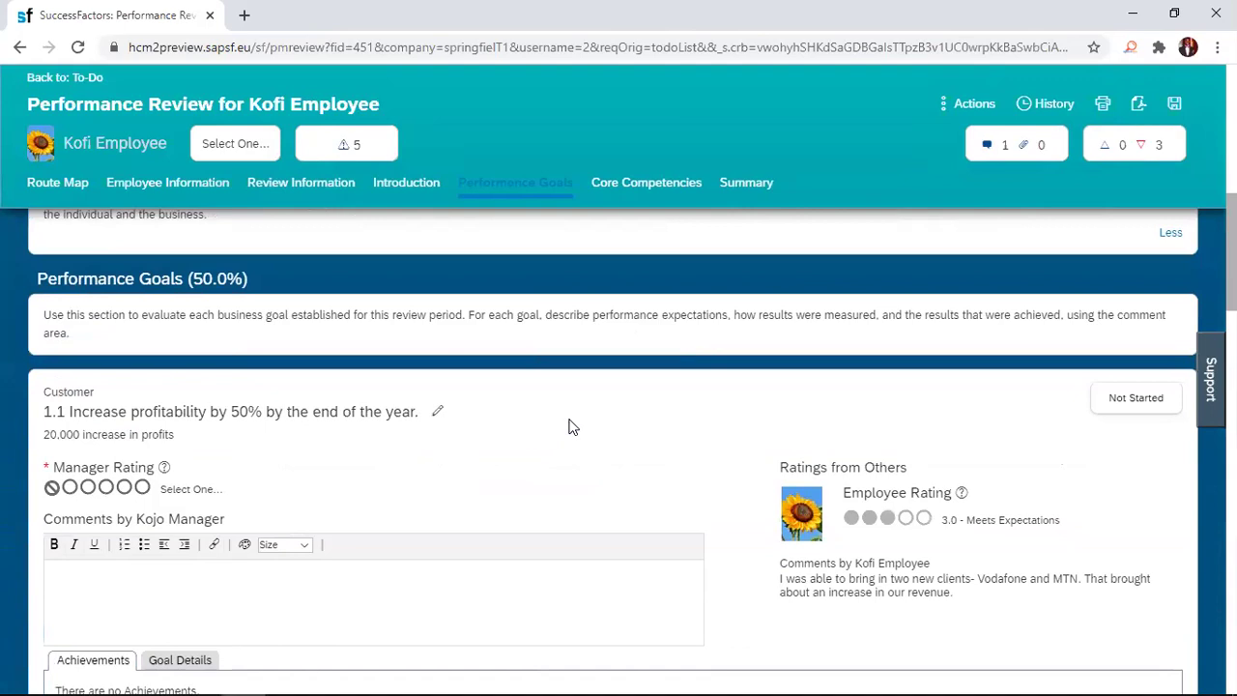
{"action": "scroll", "coordinate": [570, 426], "scroll_direction": "down", "scroll_amount": 1}
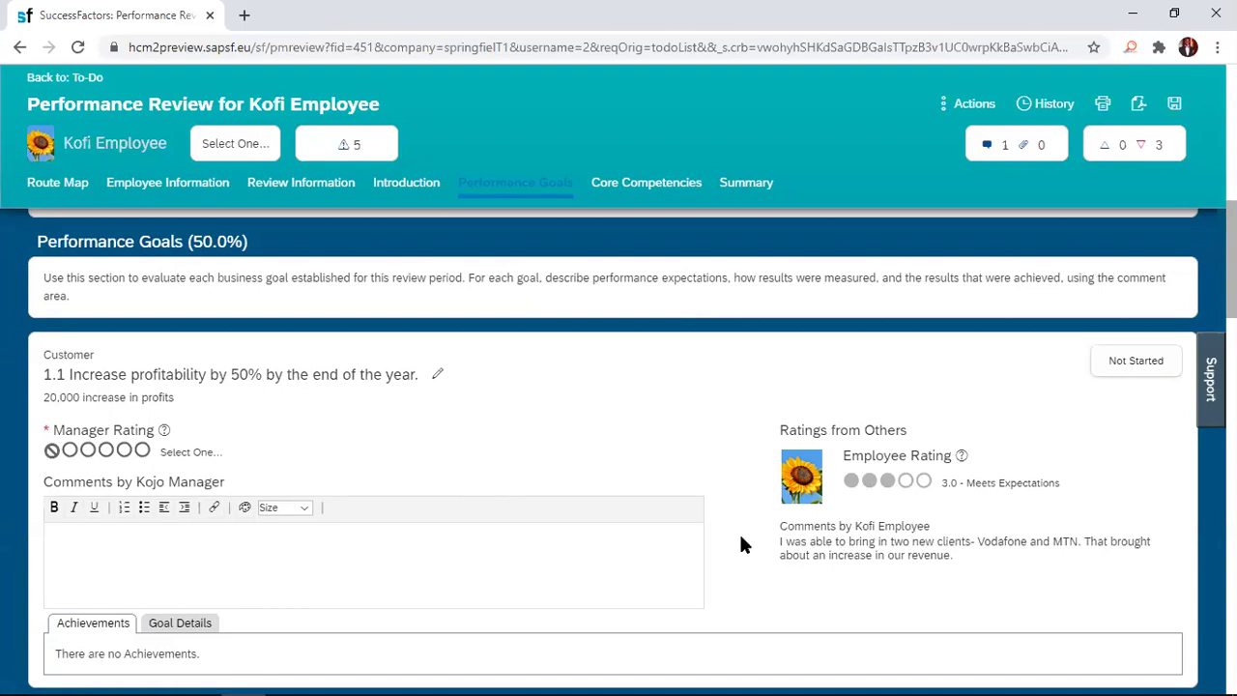
{"action": "left_click", "coordinate": [107, 450]}
{"action": "left_click", "coordinate": [87, 455]}
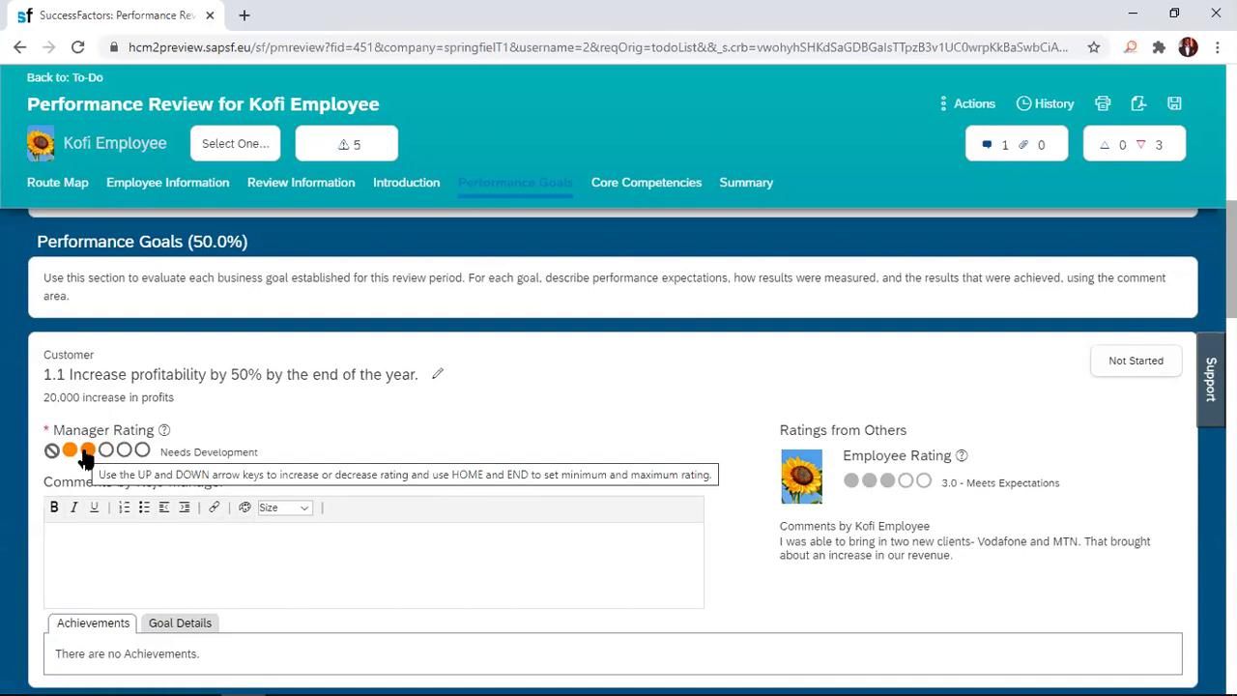
{"action": "left_click", "coordinate": [123, 452]}
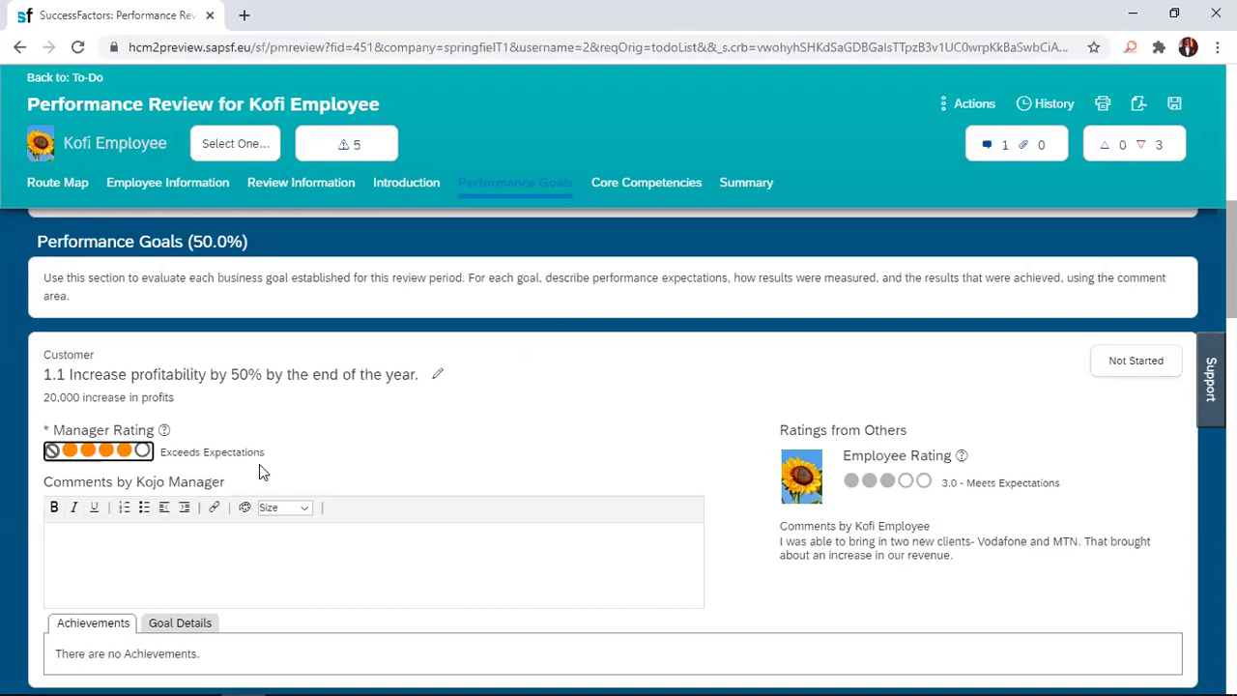
Add the manager comment "You did exceptionally well on this goal this year. Keep it up." to goal 1.1.
{"action": "left_click", "coordinate": [184, 536]}
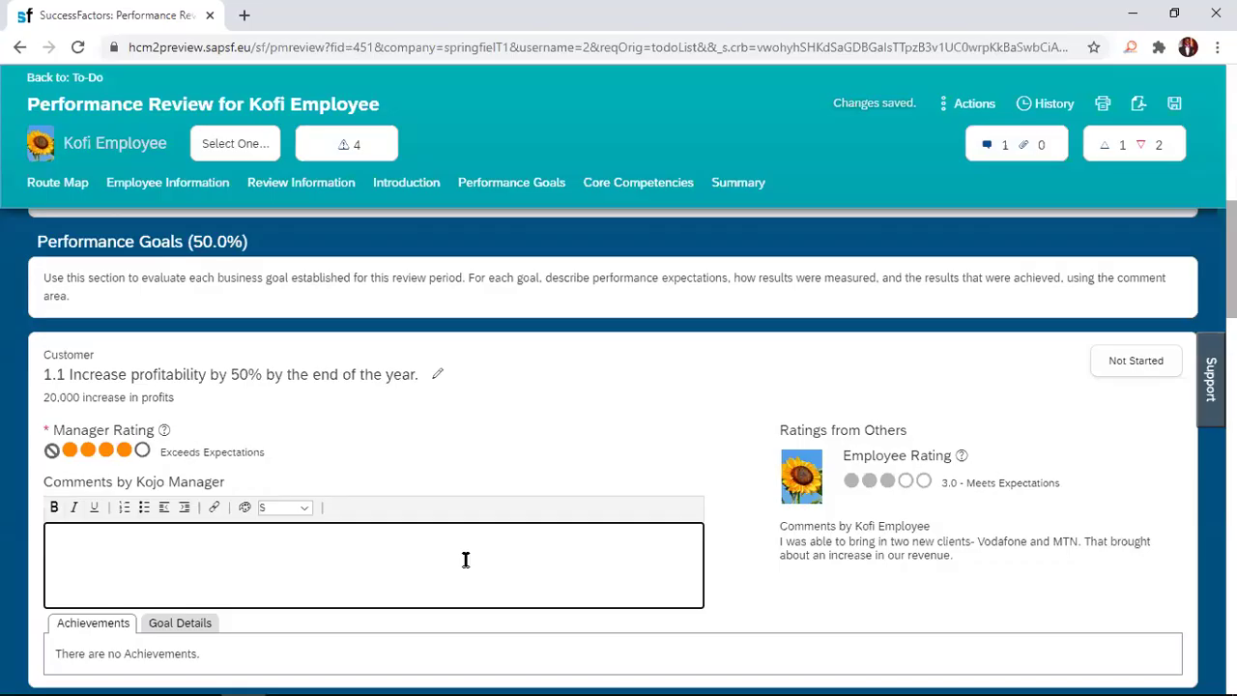
{"action": "type", "text": "You did exceptionally well on this goal this year. Keep"}
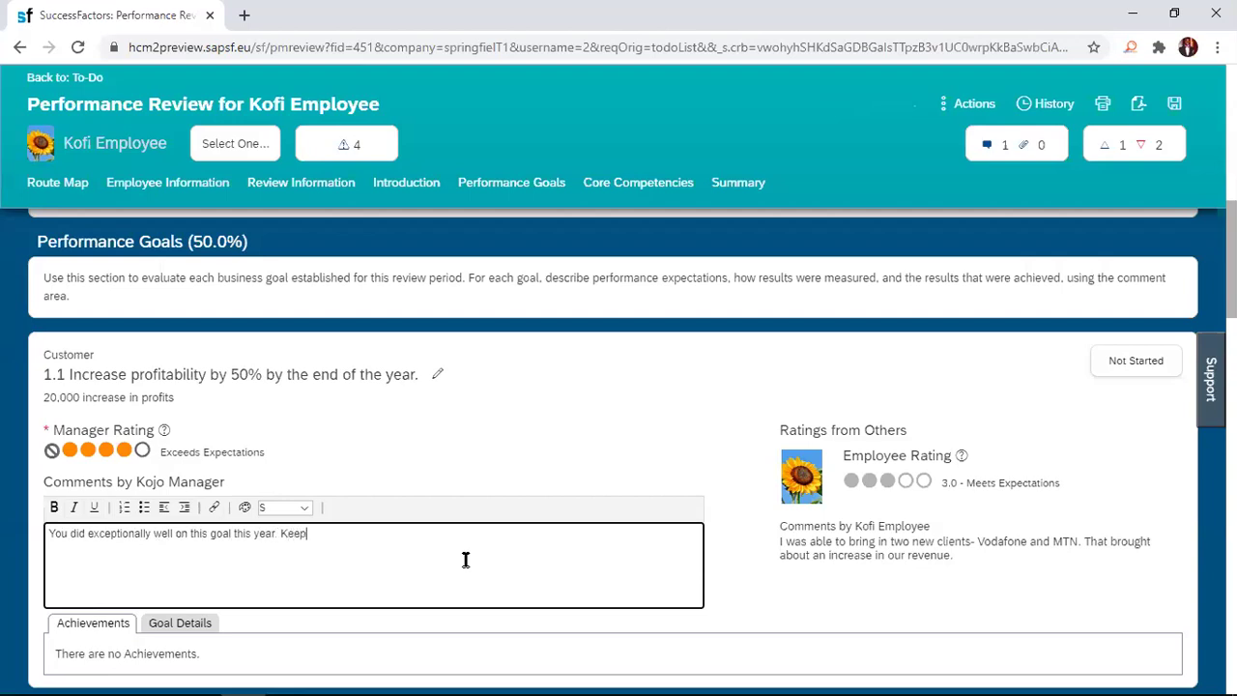
{"action": "type", "text": " it up."}
Set the manager rating for goal 3.1 about reading two books and writing blogs to Too New To Rate.
{"action": "scroll", "coordinate": [646, 555], "scroll_direction": "down", "scroll_amount": 2}
{"action": "scroll", "coordinate": [647, 552], "scroll_direction": "down", "scroll_amount": 2}
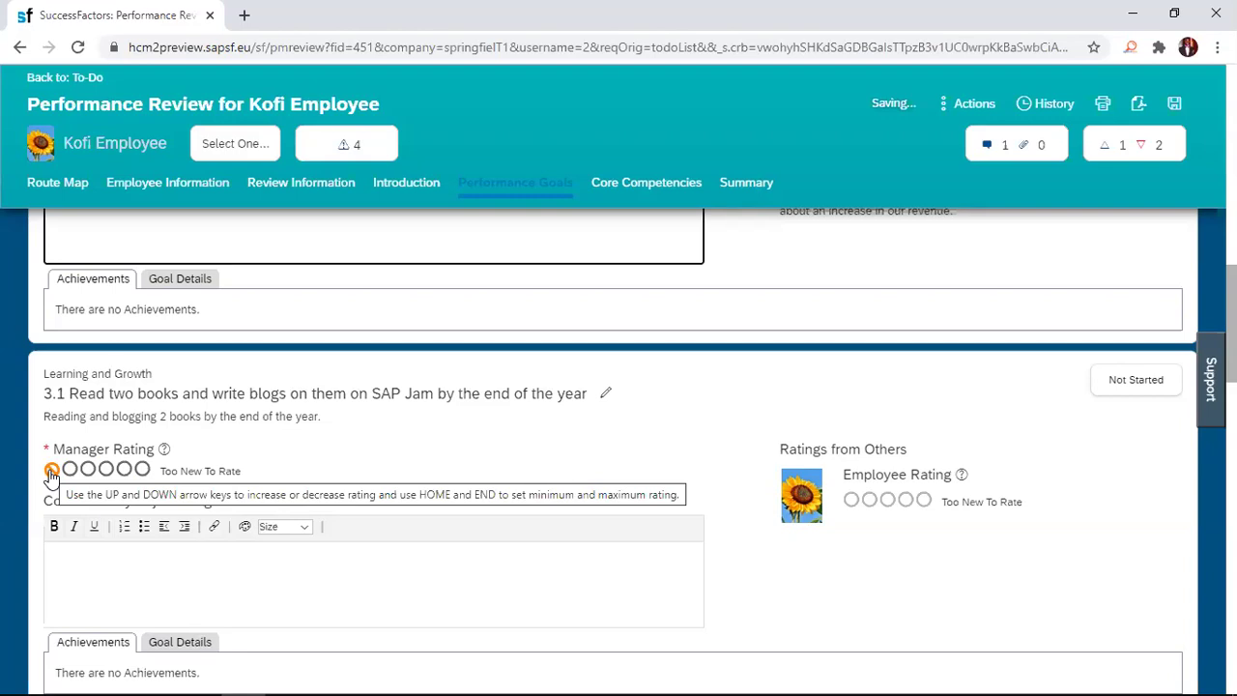
{"action": "left_click", "coordinate": [51, 471]}
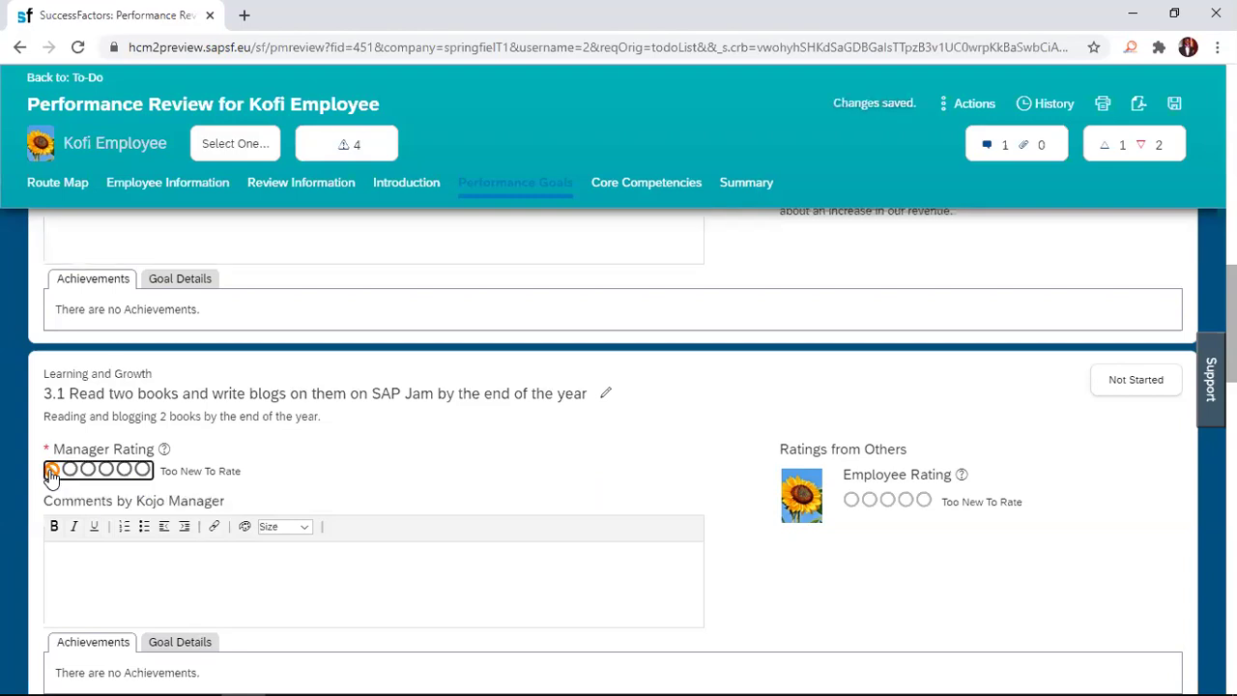
Set the manager rating for the Controlling Costs competency to Meets Expectations.
{"action": "scroll", "coordinate": [373, 610], "scroll_direction": "down", "scroll_amount": 4}
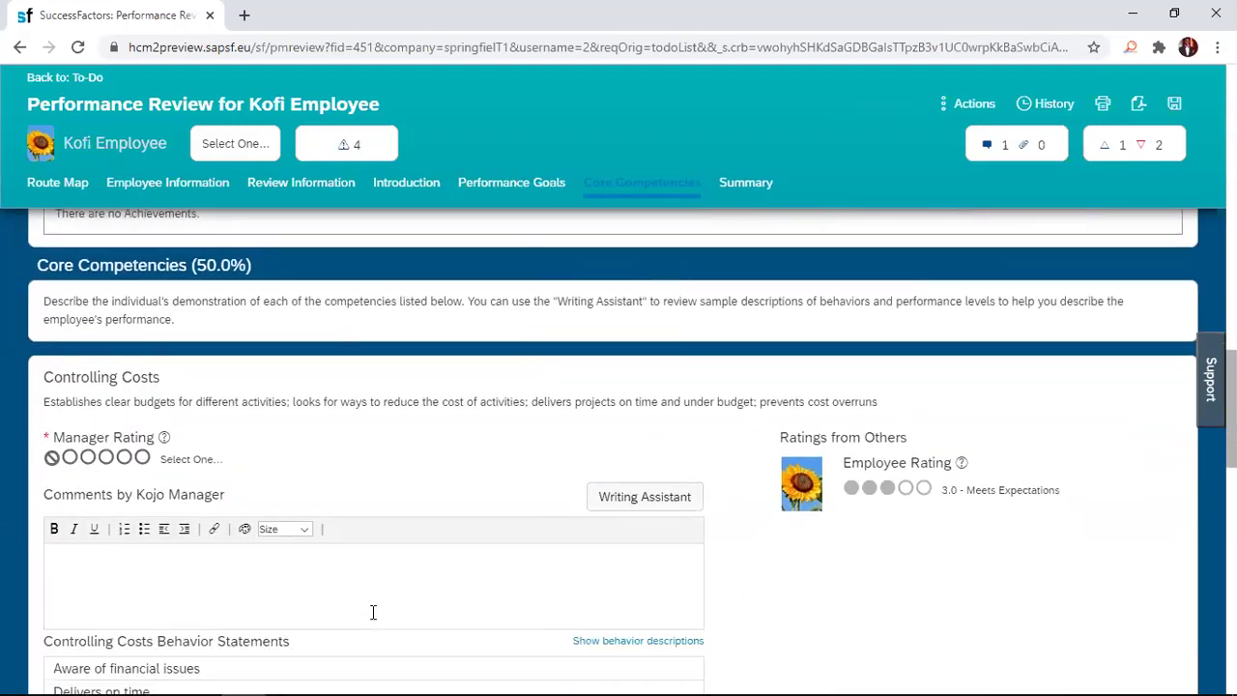
{"action": "left_click", "coordinate": [106, 460]}
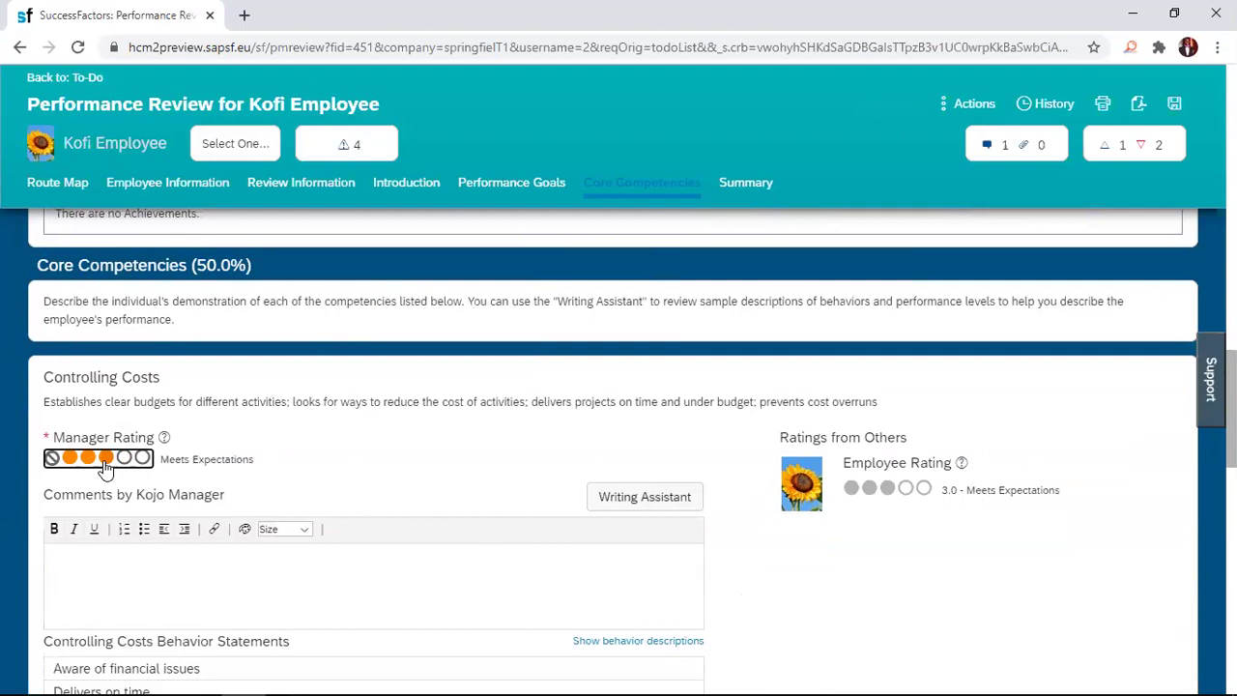
{"action": "left_click", "coordinate": [106, 462]}
{"action": "left_click", "coordinate": [107, 462]}
{"action": "left_click", "coordinate": [107, 462]}
{"action": "left_click", "coordinate": [107, 459]}
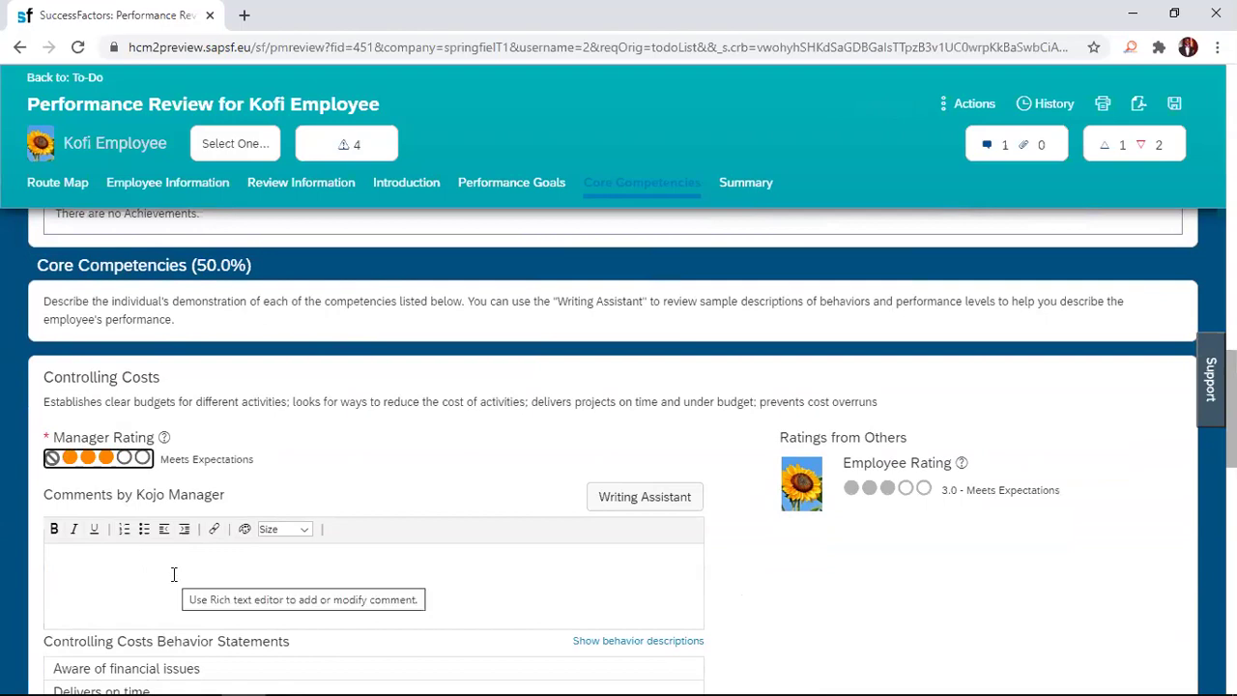
Set the manager rating for the Setting Objectives competency to Meets Expectations.
{"action": "scroll", "coordinate": [174, 574], "scroll_direction": "down", "scroll_amount": 3}
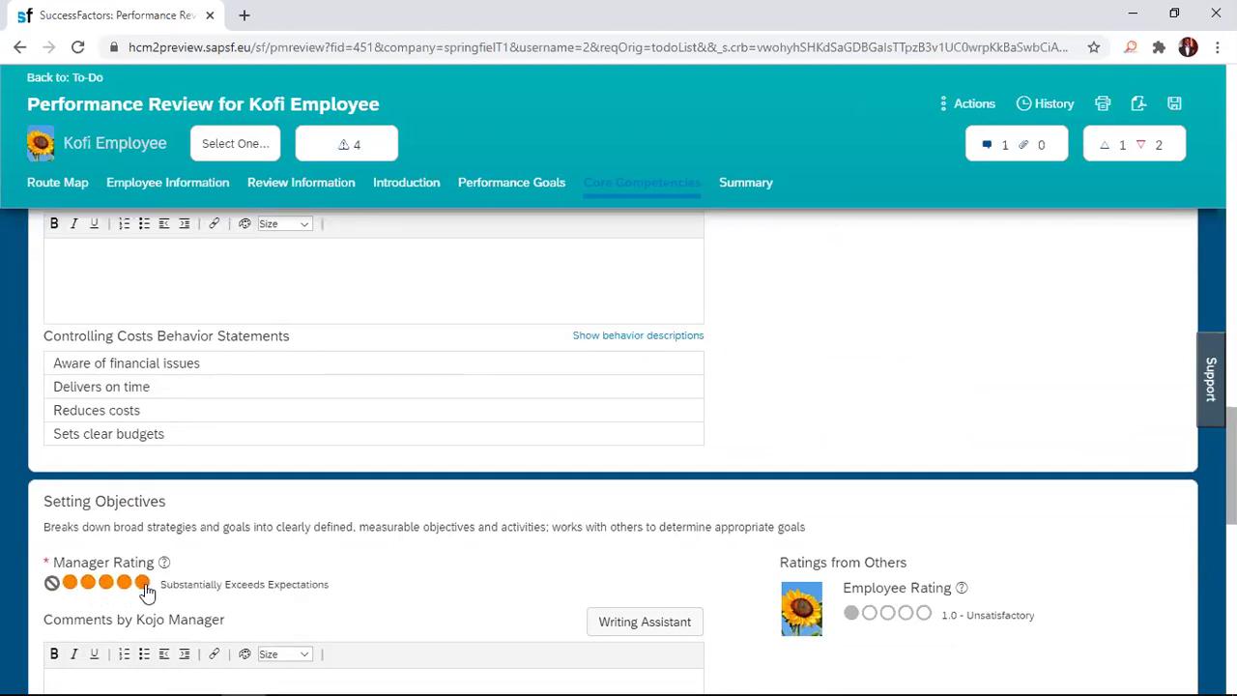
{"action": "left_click", "coordinate": [77, 587]}
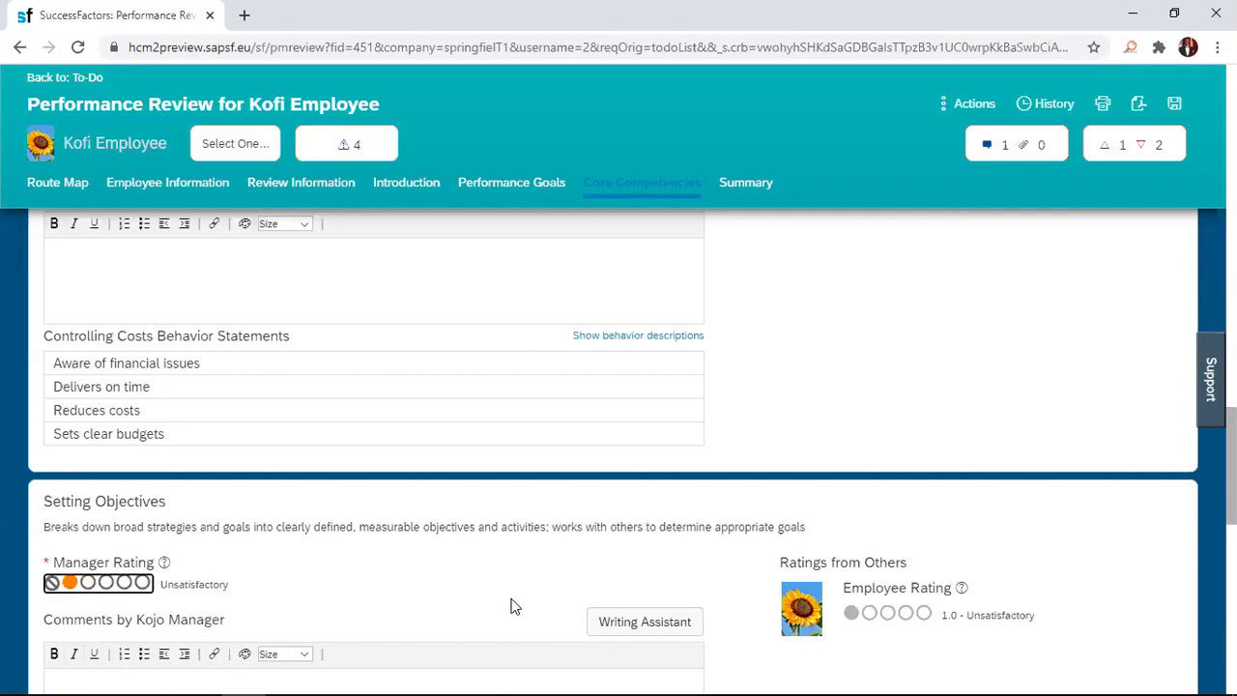
{"action": "scroll", "coordinate": [512, 606], "scroll_direction": "up", "scroll_amount": 1}
{"action": "scroll", "coordinate": [512, 606], "scroll_direction": "up", "scroll_amount": 1}
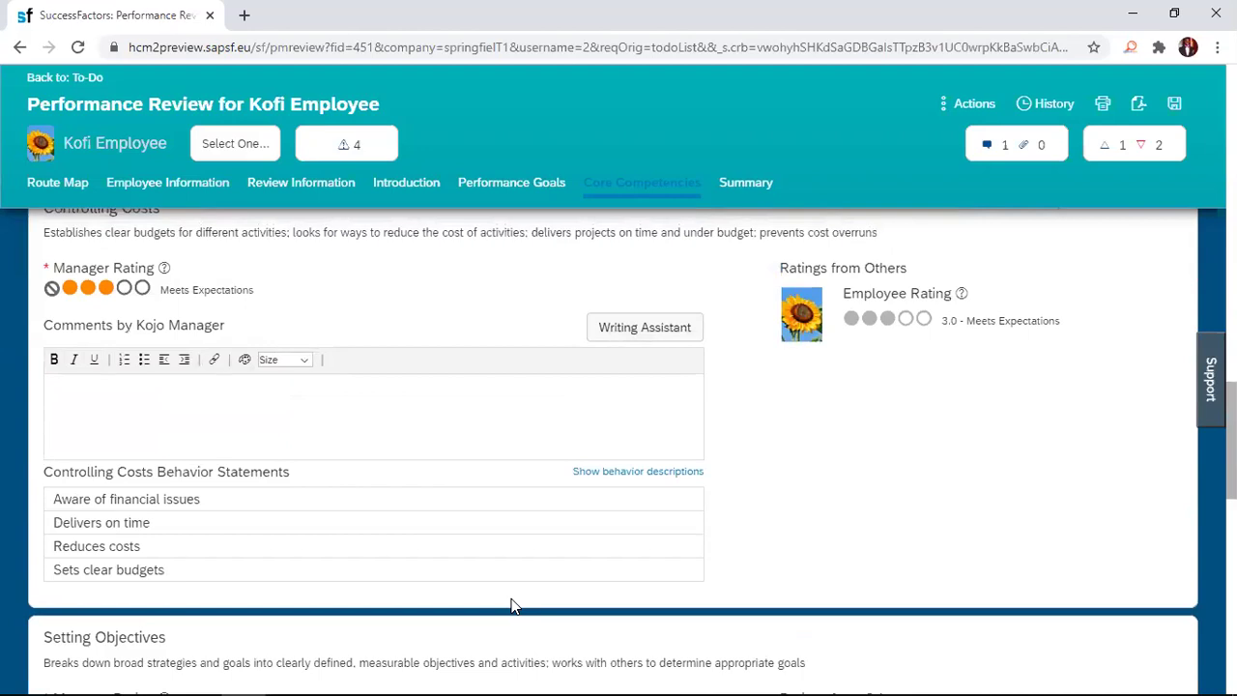
{"action": "scroll", "coordinate": [512, 606], "scroll_direction": "down", "scroll_amount": 3}
{"action": "scroll", "coordinate": [512, 606], "scroll_direction": "up", "scroll_amount": 1}
{"action": "scroll", "coordinate": [512, 606], "scroll_direction": "up", "scroll_amount": 2}
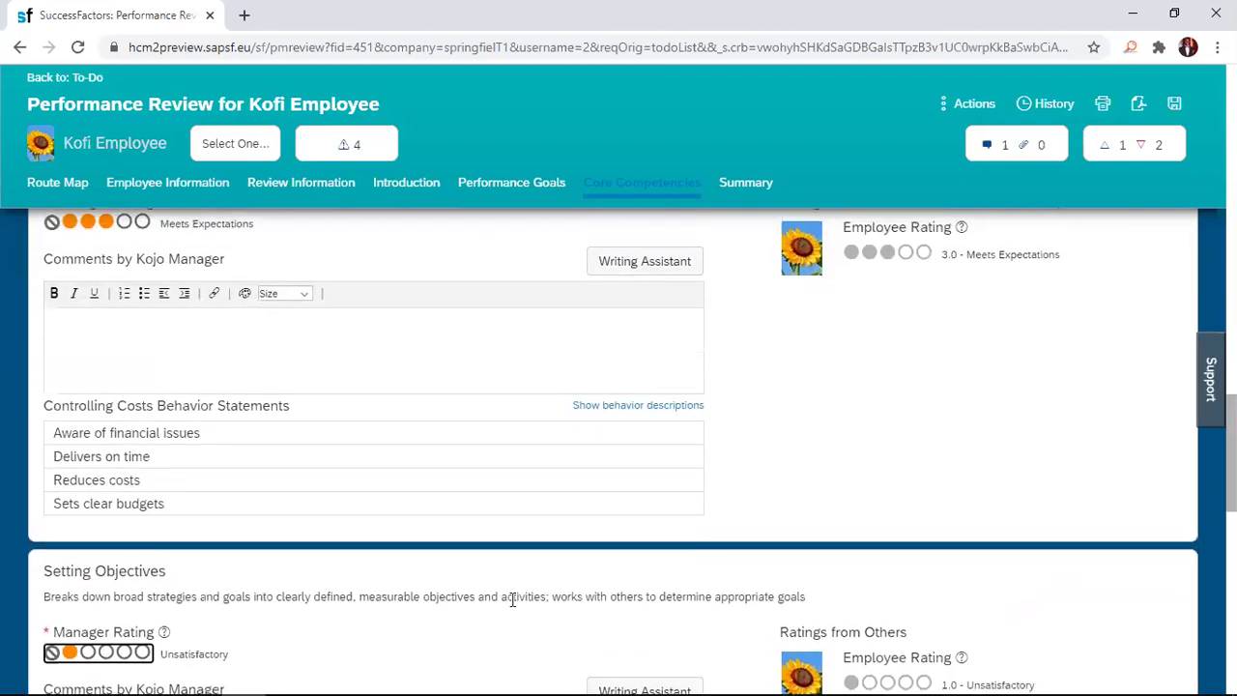
{"action": "scroll", "coordinate": [512, 599], "scroll_direction": "down", "scroll_amount": 2}
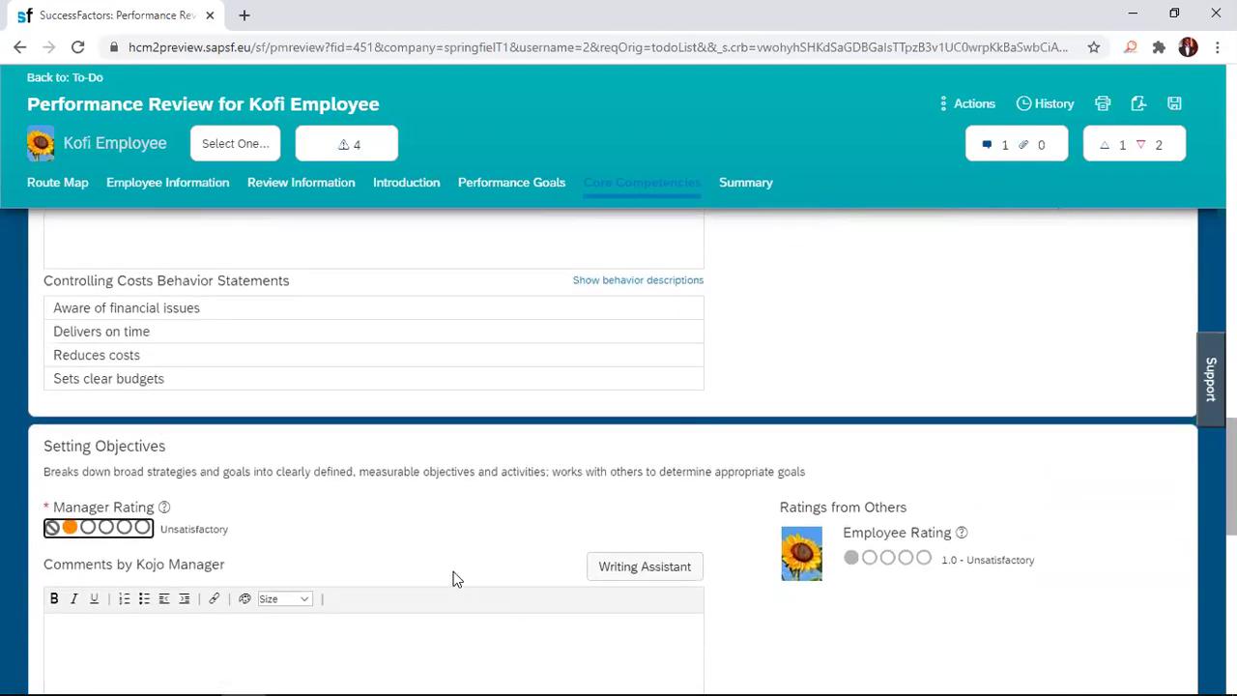
{"action": "left_click", "coordinate": [118, 533]}
{"action": "left_click", "coordinate": [115, 532]}
{"action": "left_click", "coordinate": [109, 537]}
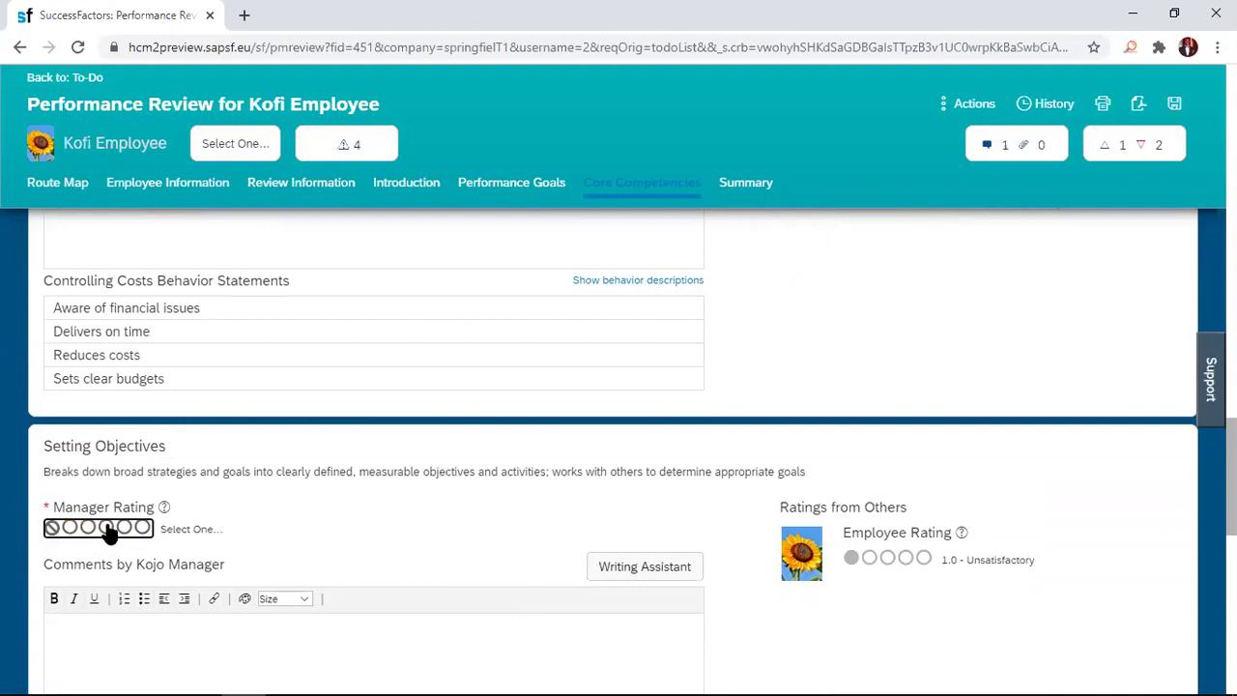
{"action": "left_click", "coordinate": [108, 533]}
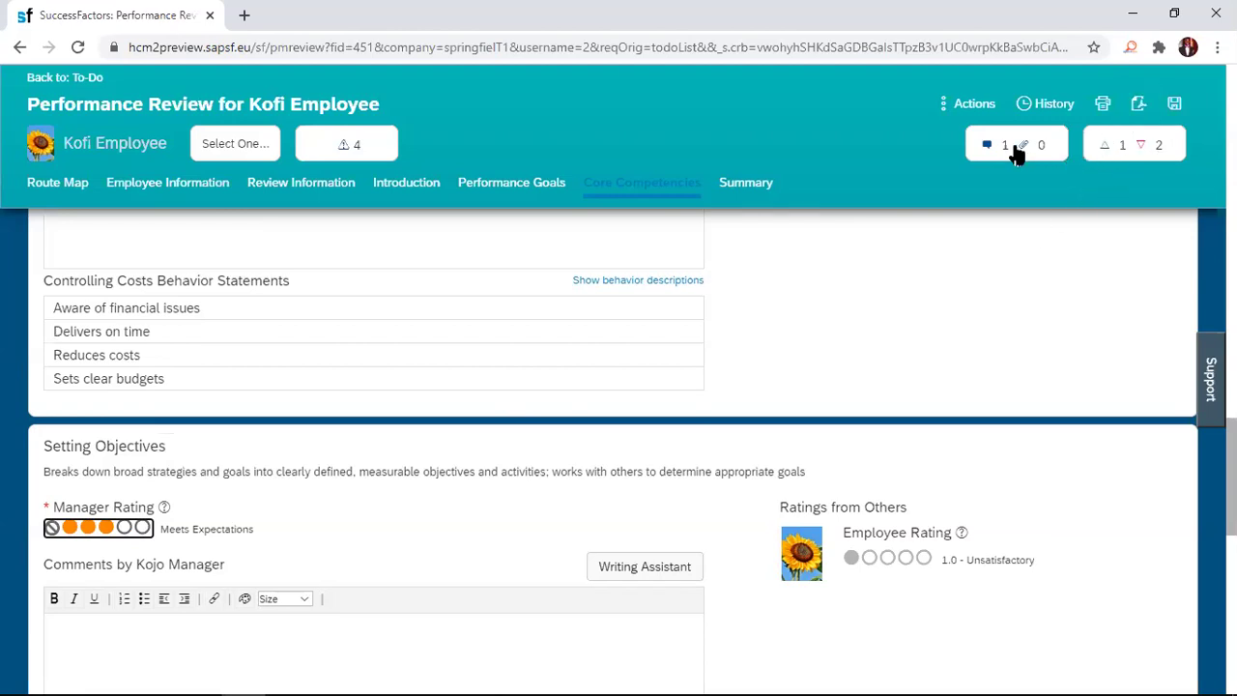
Examine the Gap Analysis comparing the manager's ratings with the employee's, and close it.
{"action": "left_click", "coordinate": [1135, 153]}
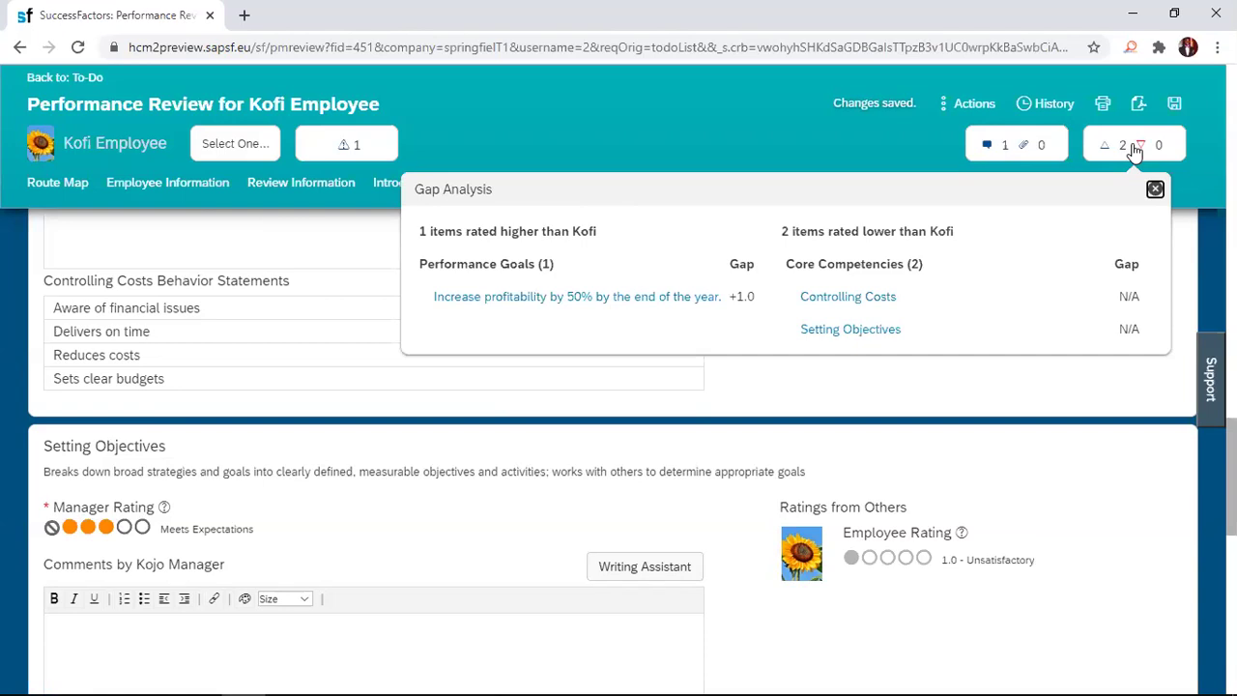
{"action": "left_click", "coordinate": [710, 500]}
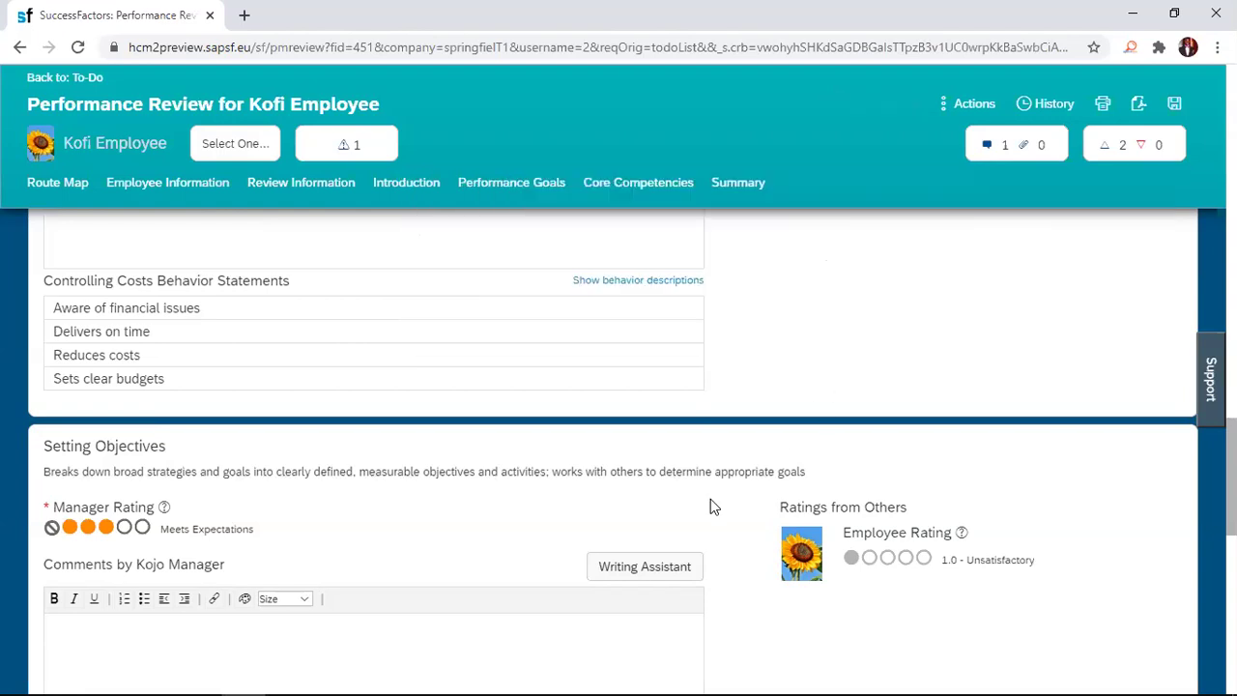
Set the Overall Form Rating in the Summary section to Meets Expectations.
{"action": "scroll", "coordinate": [710, 499], "scroll_direction": "down", "scroll_amount": 4}
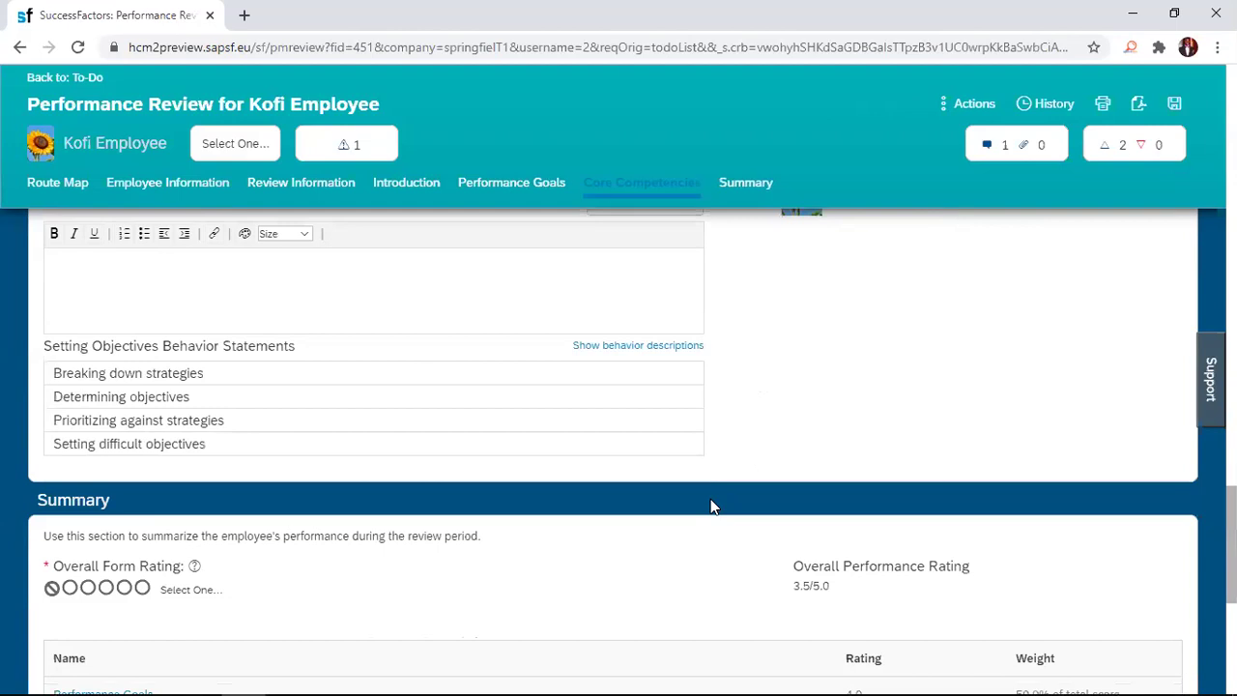
{"action": "scroll", "coordinate": [710, 499], "scroll_direction": "down", "scroll_amount": 2}
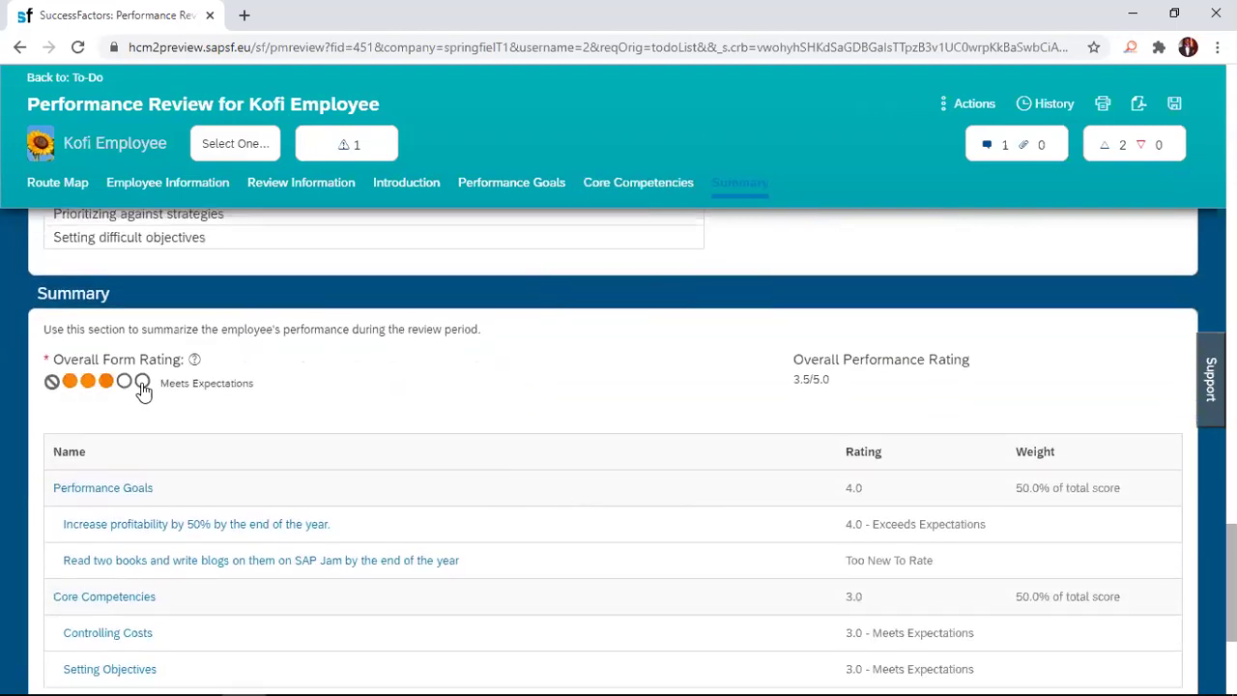
{"action": "scroll", "coordinate": [342, 388], "scroll_direction": "up", "scroll_amount": 3}
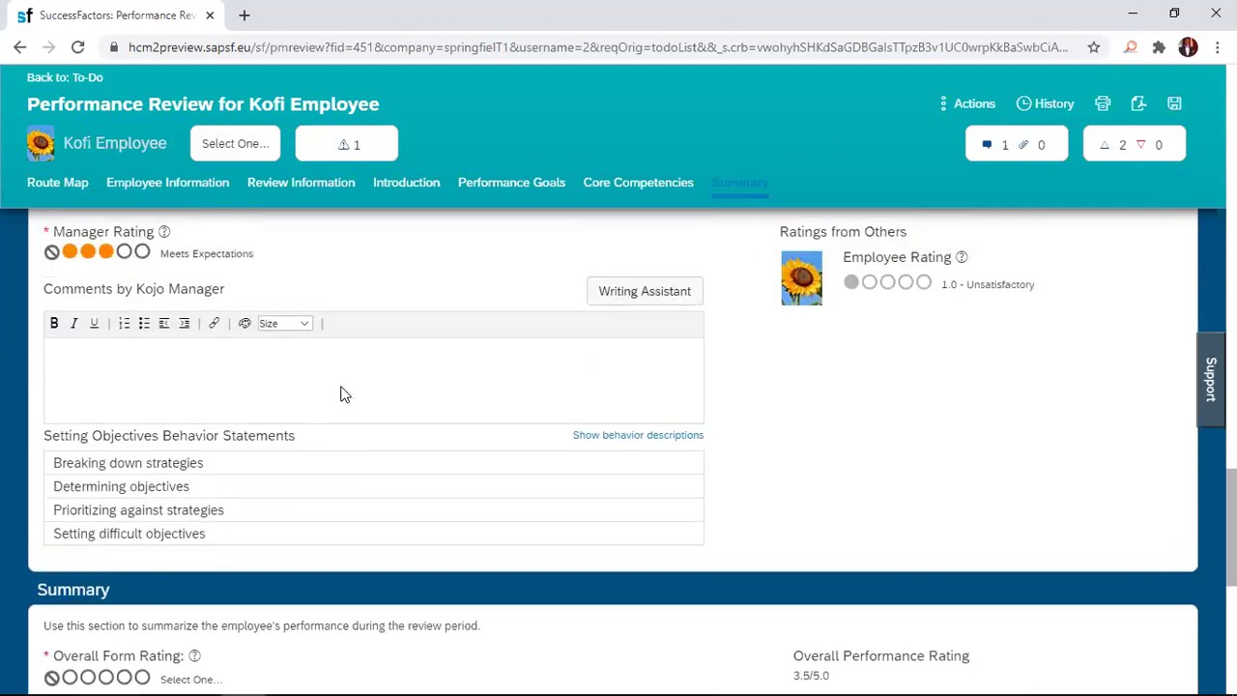
{"action": "scroll", "coordinate": [342, 388], "scroll_direction": "down", "scroll_amount": 2}
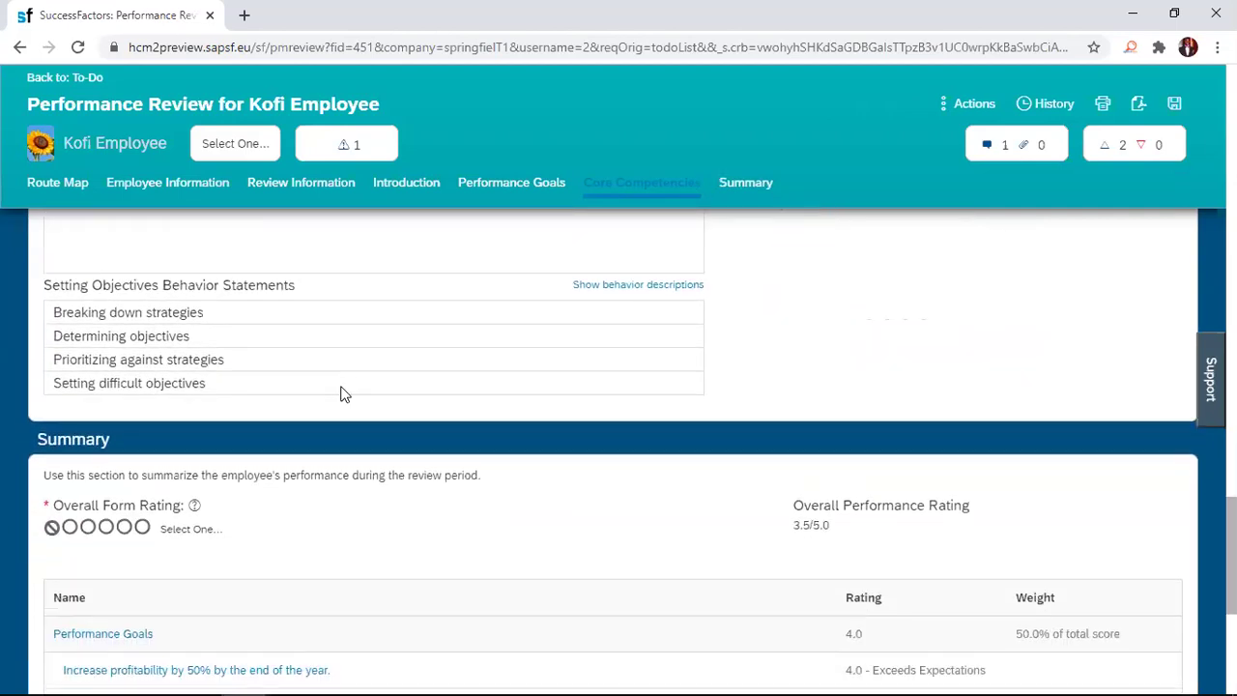
{"action": "right_click", "coordinate": [342, 392]}
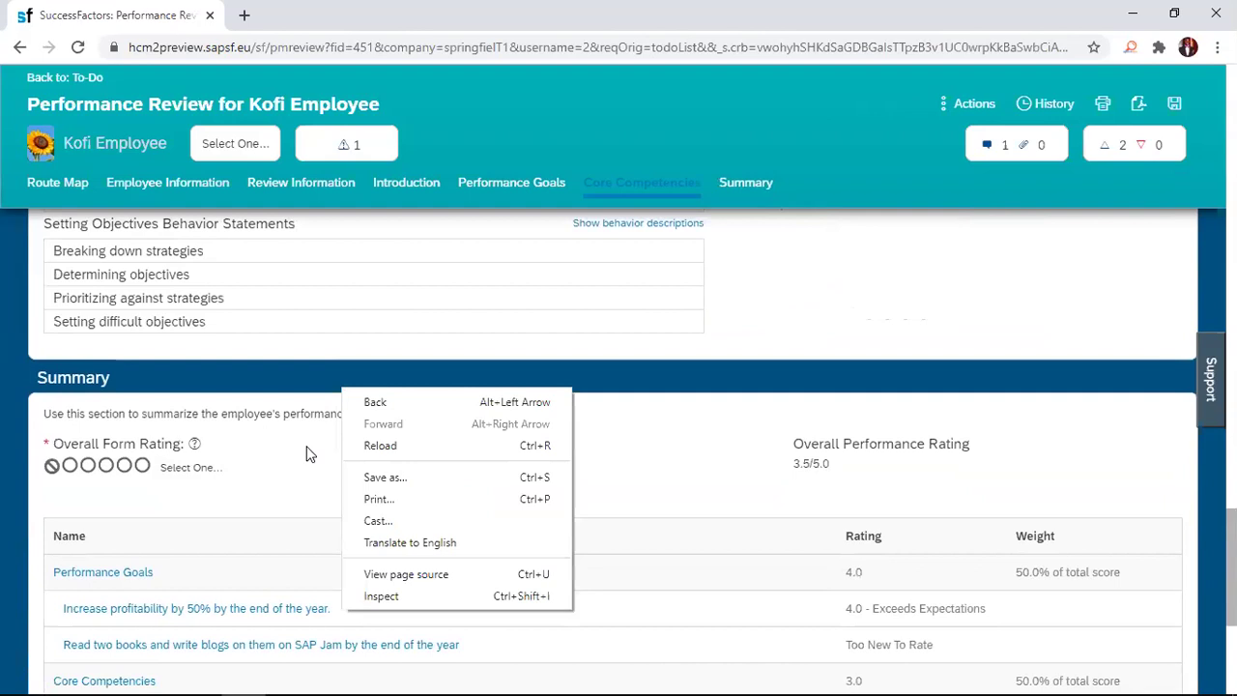
{"action": "scroll", "coordinate": [309, 451], "scroll_direction": "down", "scroll_amount": 1}
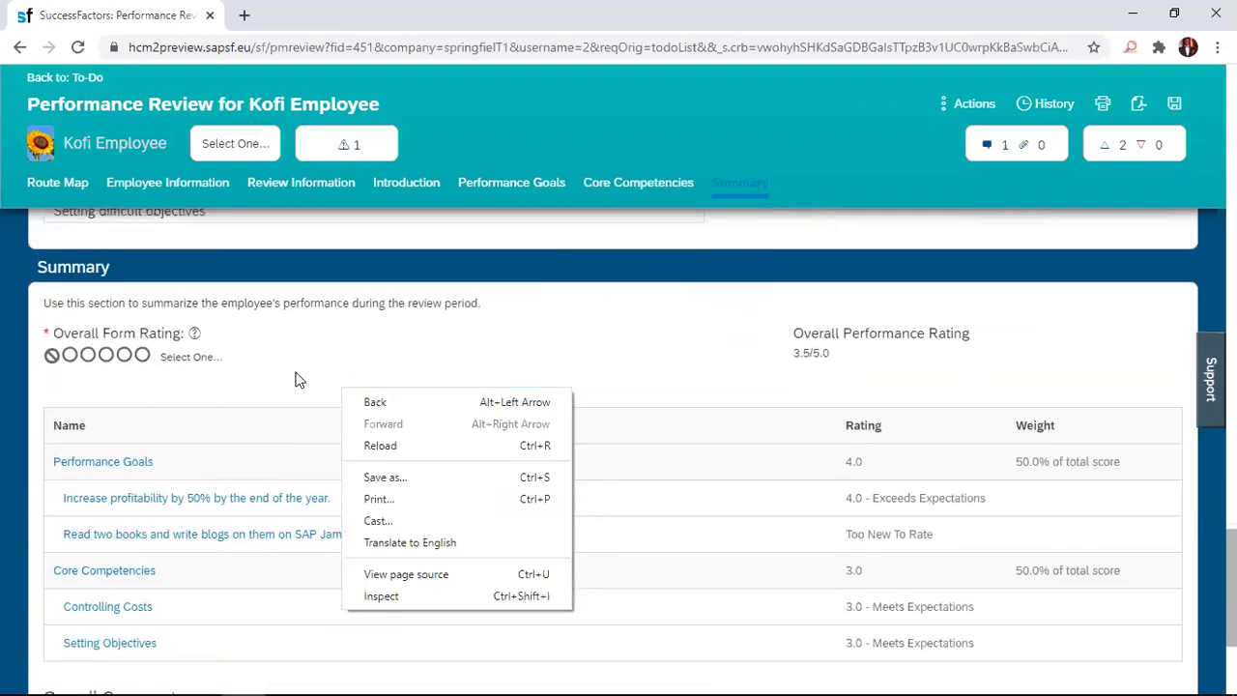
{"action": "left_click", "coordinate": [299, 380]}
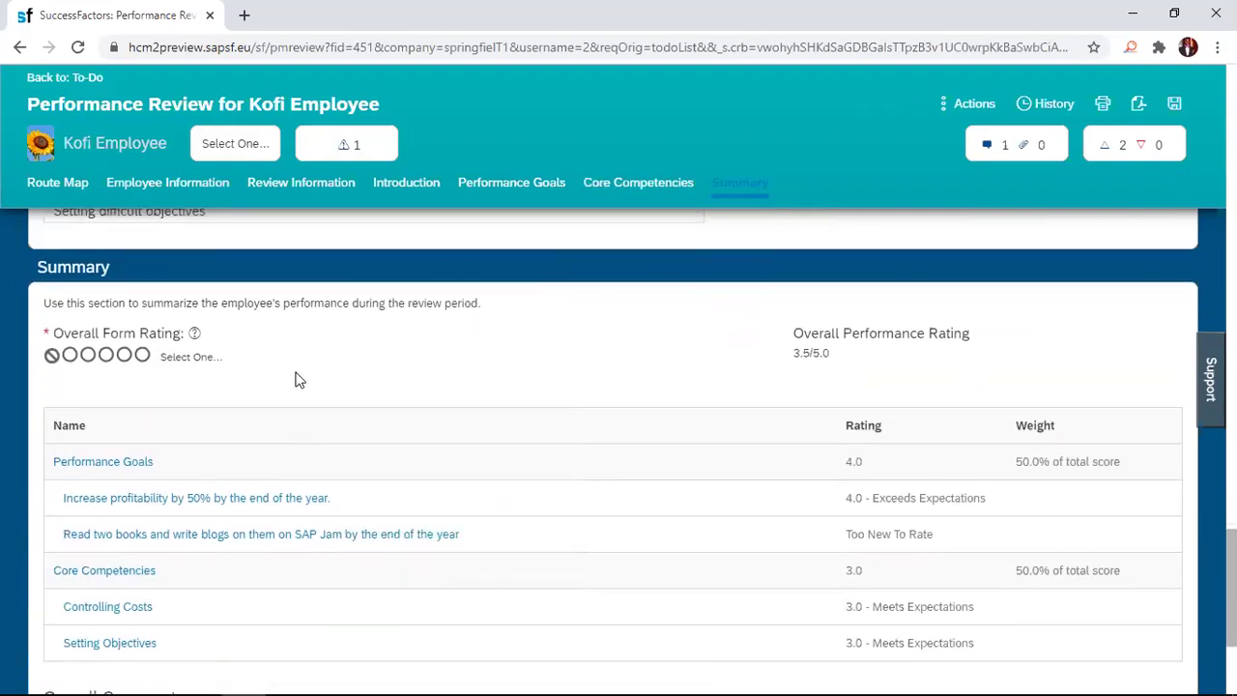
{"action": "left_click", "coordinate": [106, 356]}
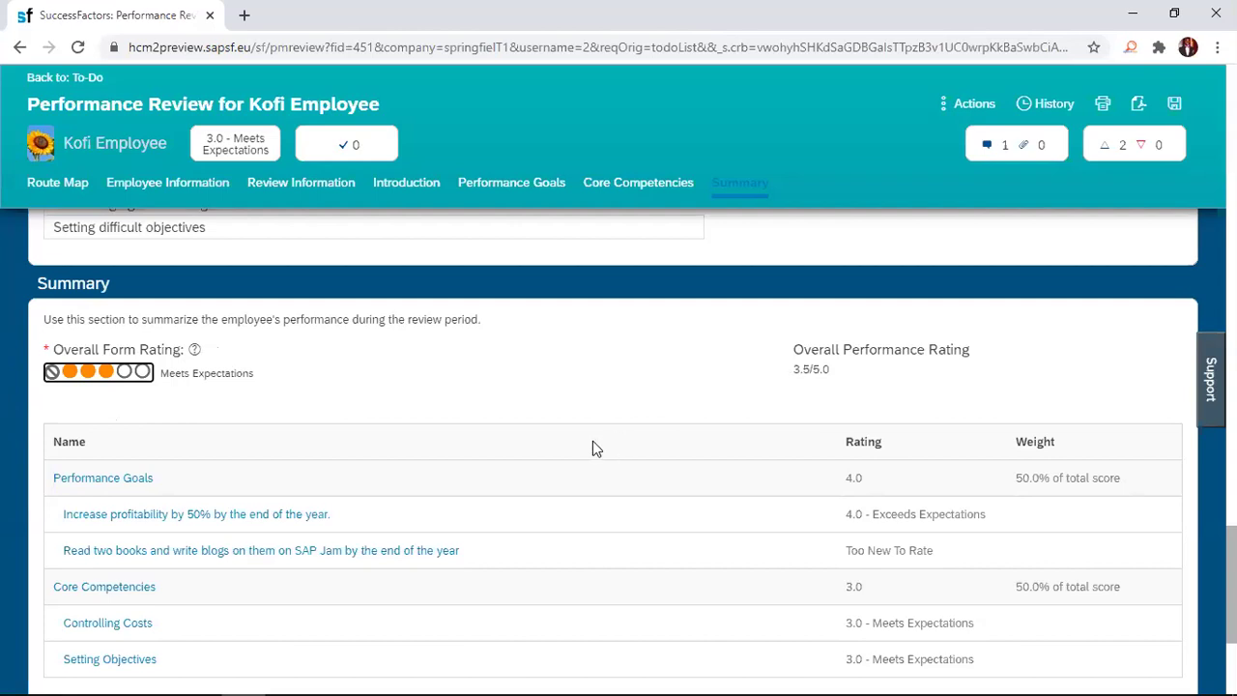
Enter "This is an impressive performance. Employee is eligible for promotion." as the manager's overall comment.
{"action": "scroll", "coordinate": [593, 447], "scroll_direction": "down", "scroll_amount": 1}
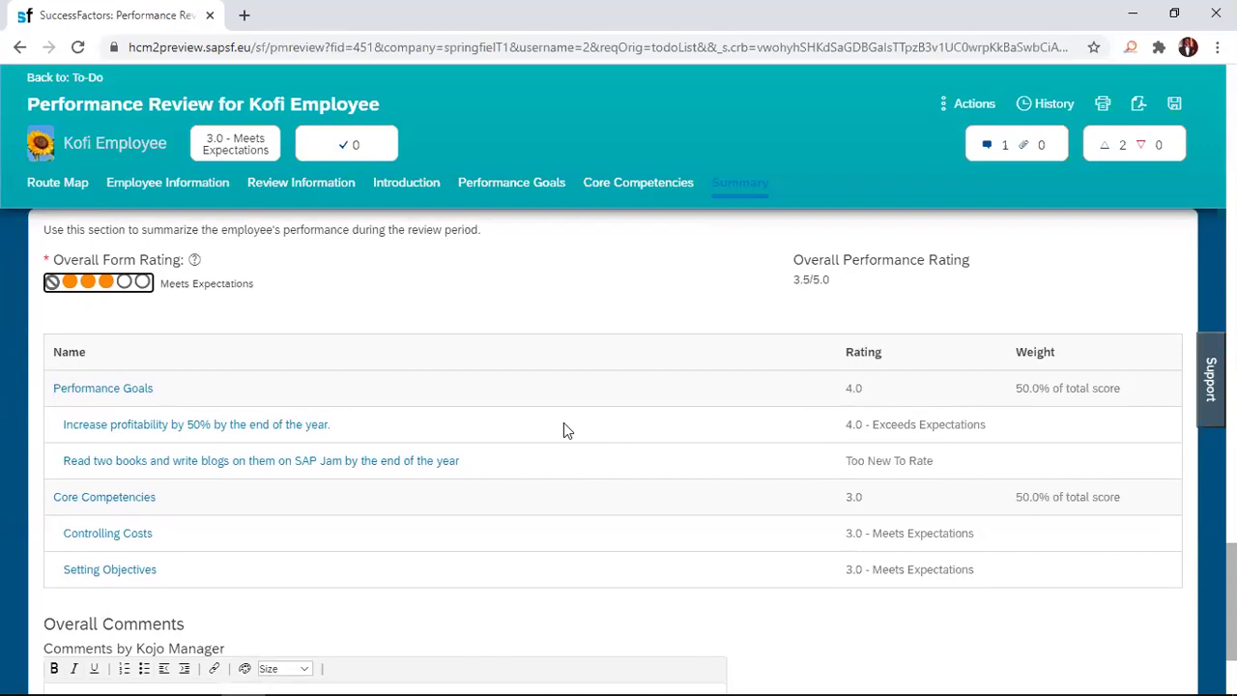
{"action": "scroll", "coordinate": [276, 526], "scroll_direction": "down", "scroll_amount": 1}
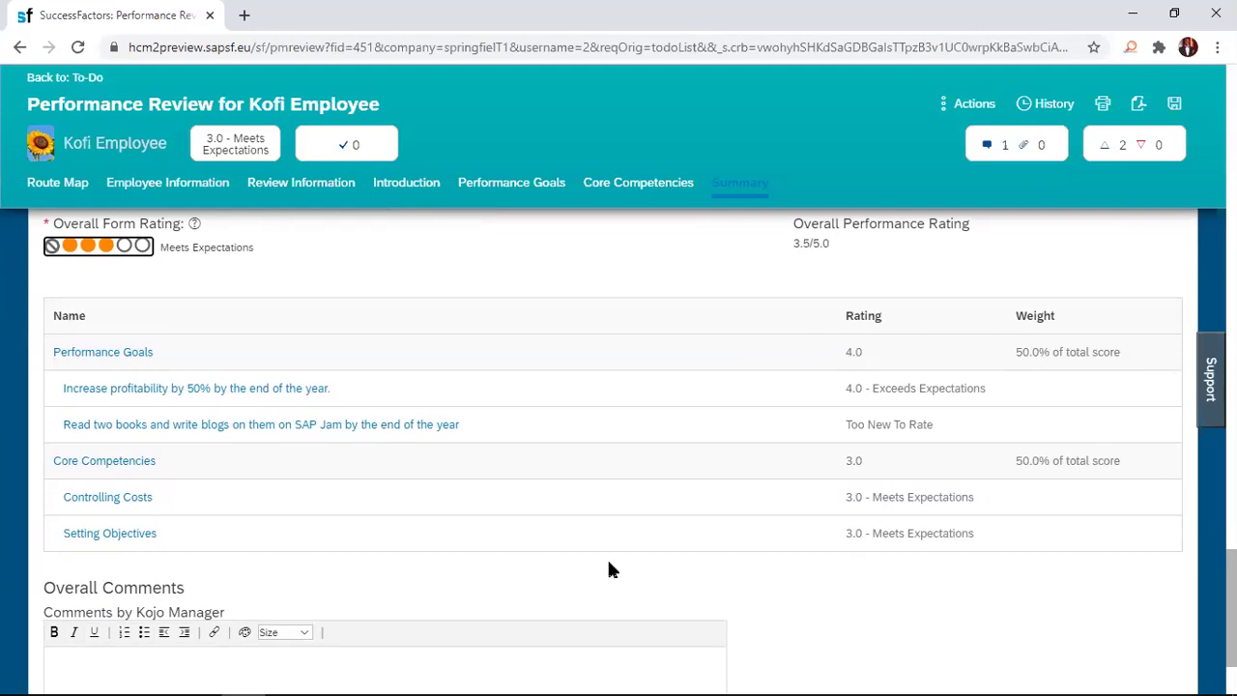
{"action": "scroll", "coordinate": [608, 565], "scroll_direction": "down", "scroll_amount": 3}
{"action": "left_click", "coordinate": [485, 537]}
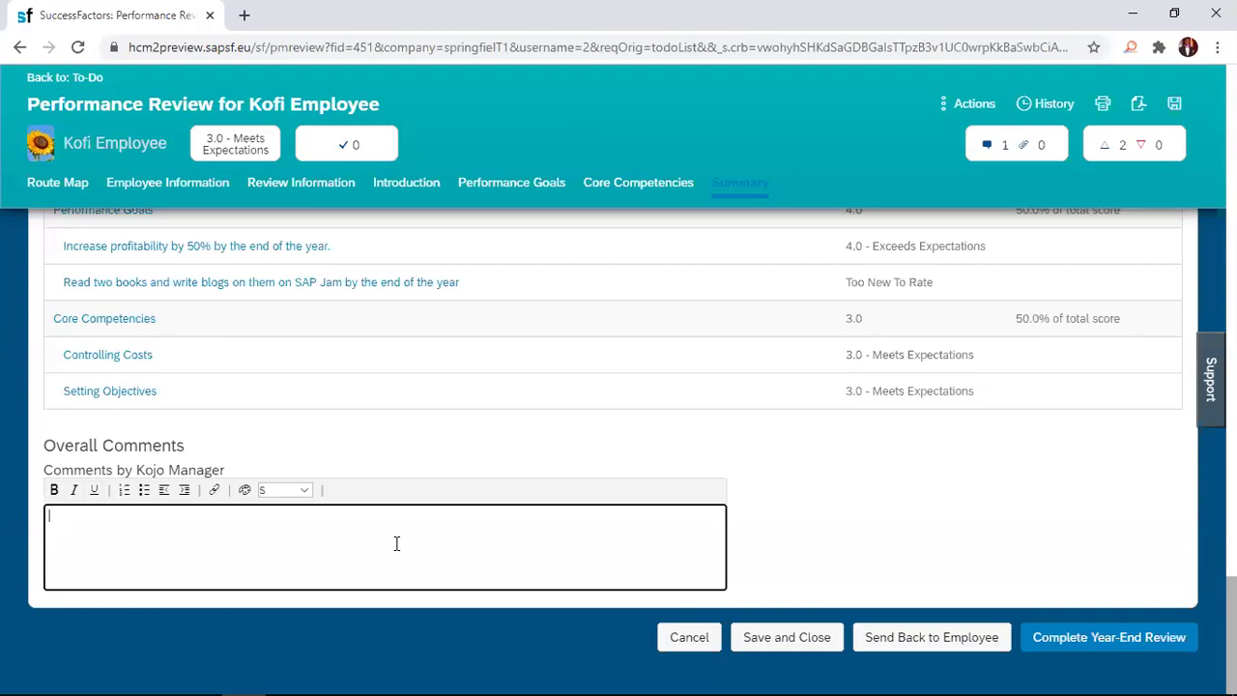
{"action": "type", "text": "T"}
{"action": "type", "text": "h"}
{"action": "type", "text": "is is "}
{"action": "type", "text": "an exce"}
{"action": "key", "text": "BackSpace"}
{"action": "key", "text": "BackSpace"}
{"action": "key", "text": "BackSpace"}
{"action": "key", "text": "BackSpace"}
{"action": "type", "text": "impressive performance"}
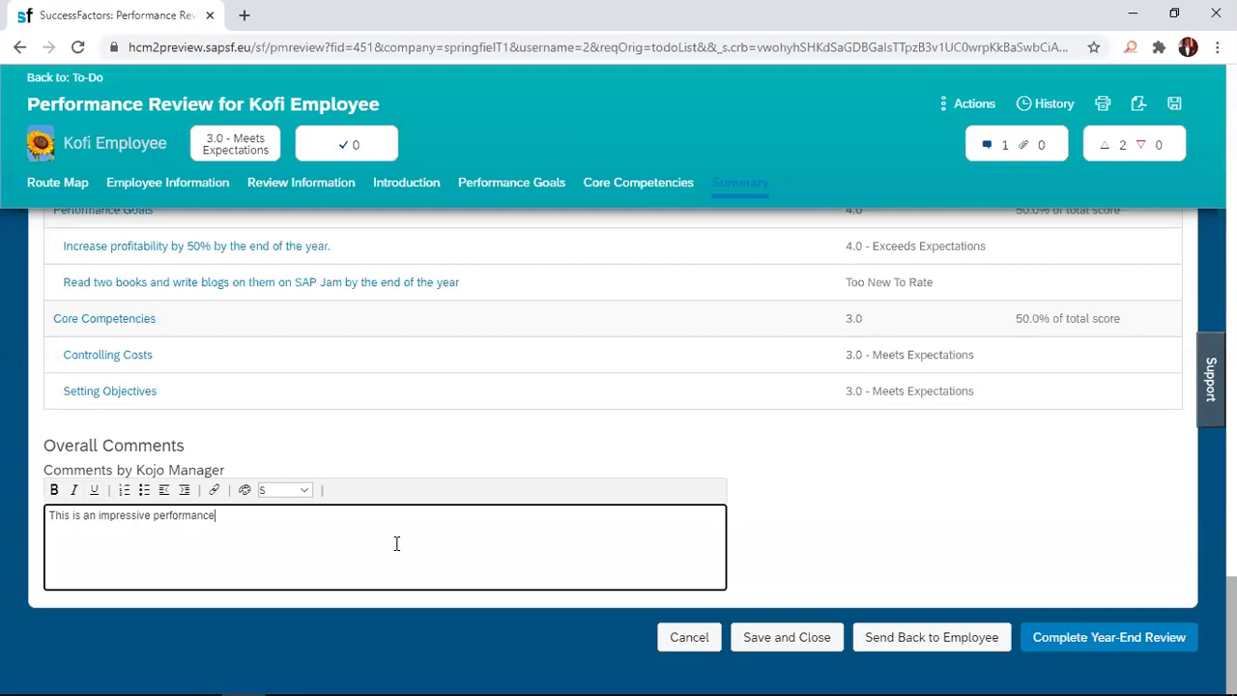
{"action": "type", "text": ". Employee is eligible for promotion."}
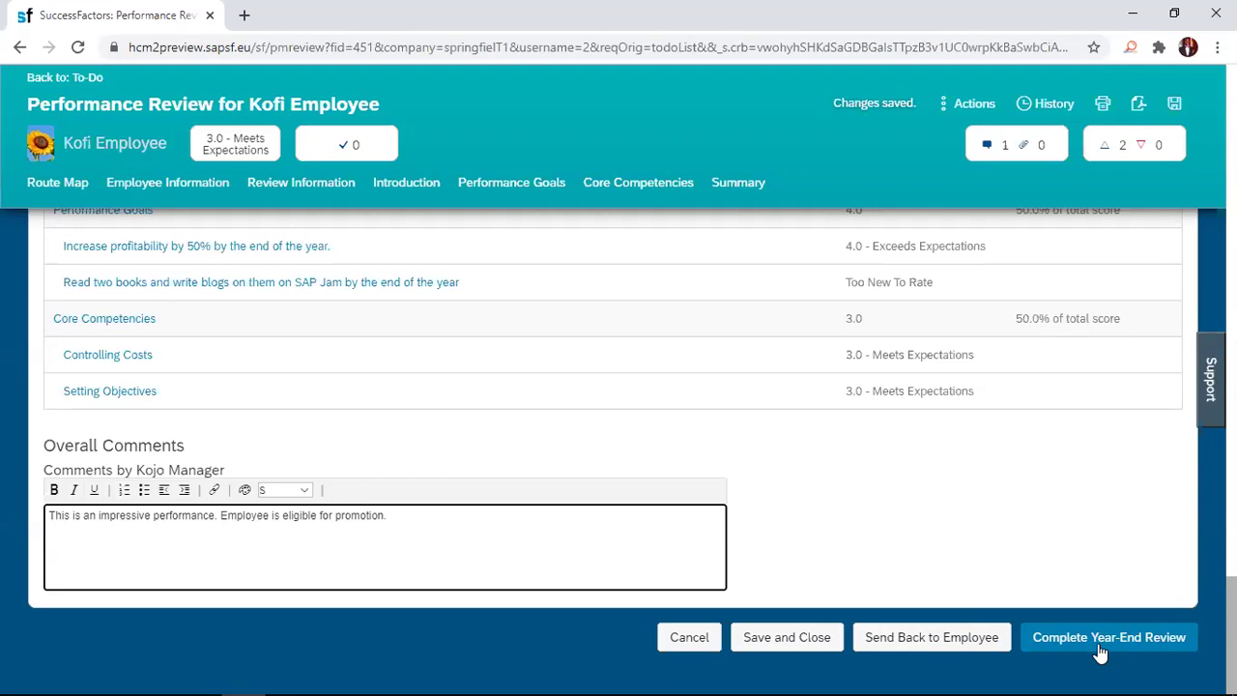
Complete the year-end review and forward the form to the HR representative without email notification comments.
{"action": "left_click", "coordinate": [1098, 649]}
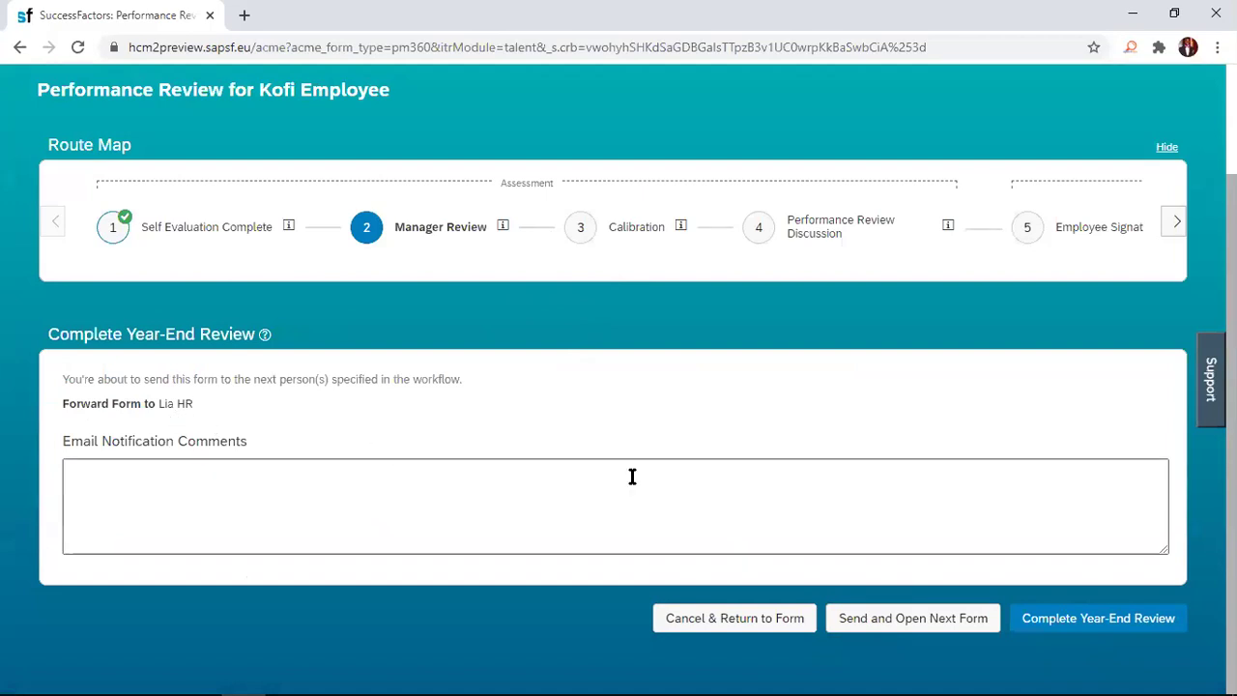
{"action": "left_click", "coordinate": [1077, 630]}
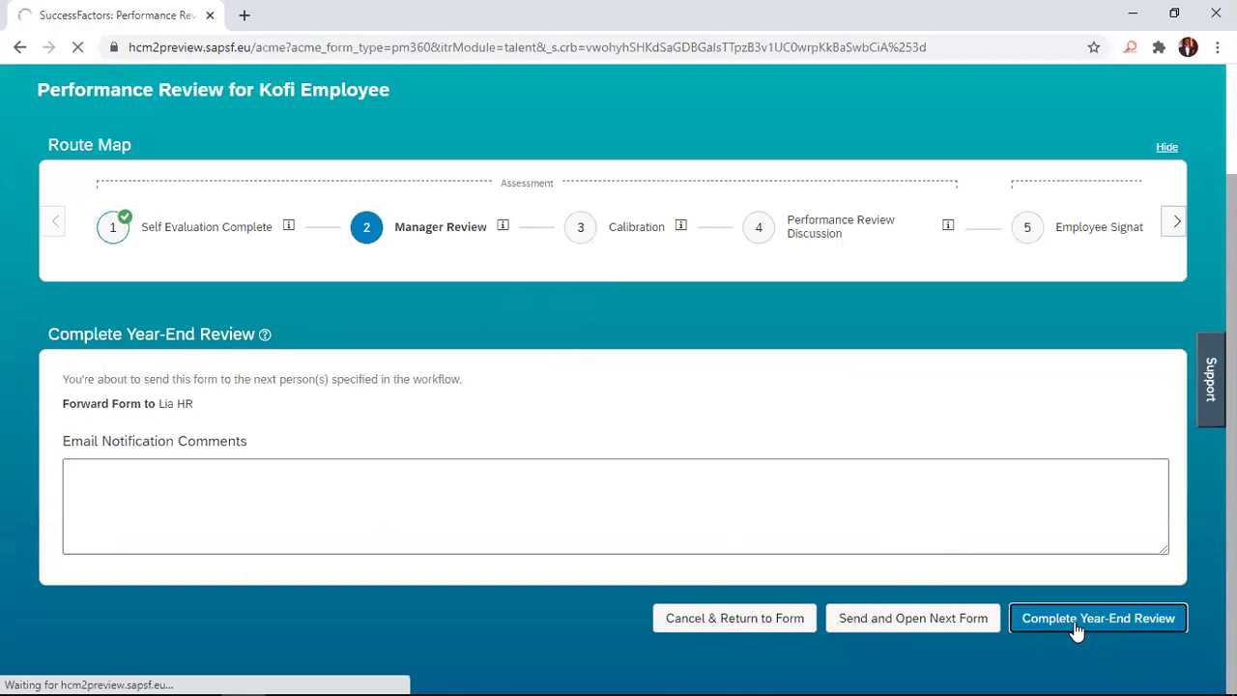